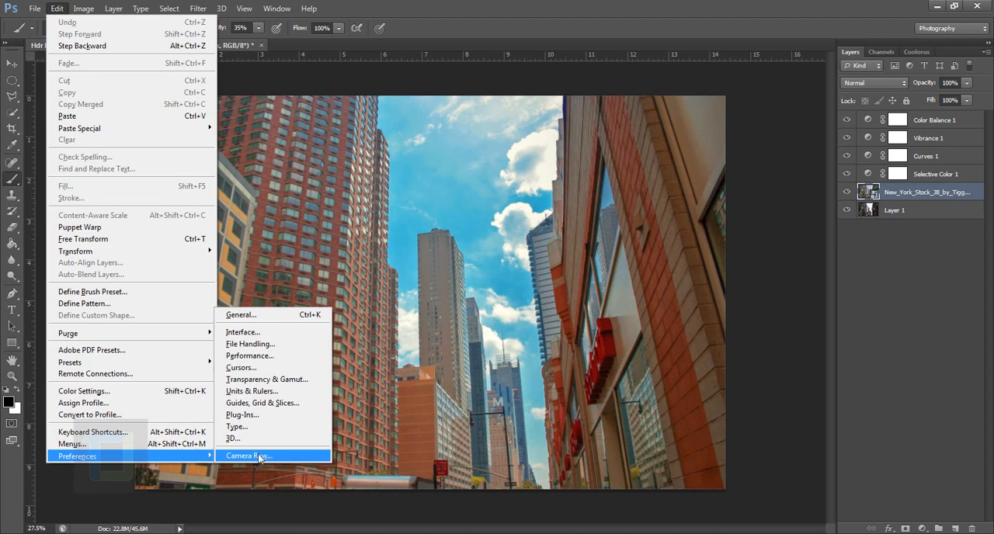
Set JPEG handling in the Camera Raw preferences to Automatically open JPEGs with settings
left_click(259, 458)
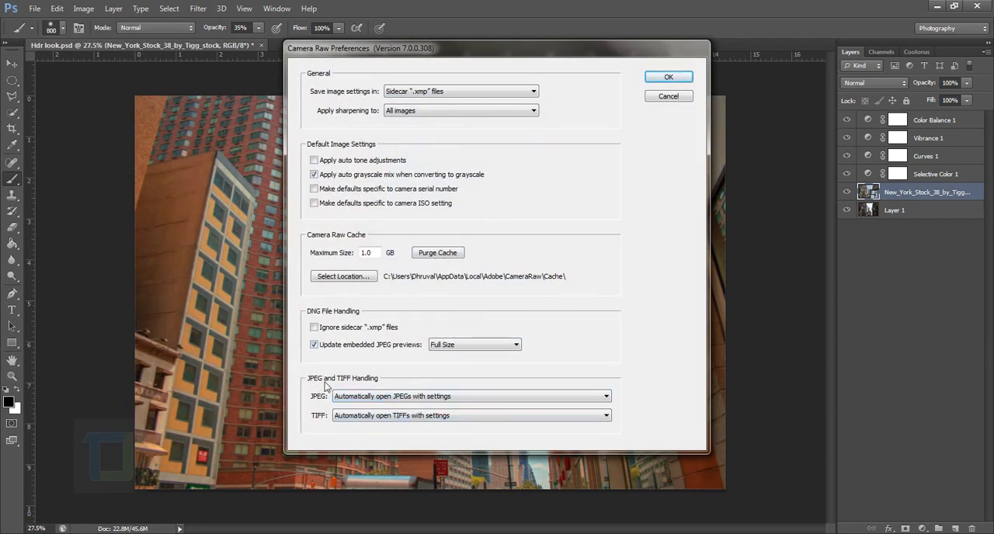
left_click(376, 397)
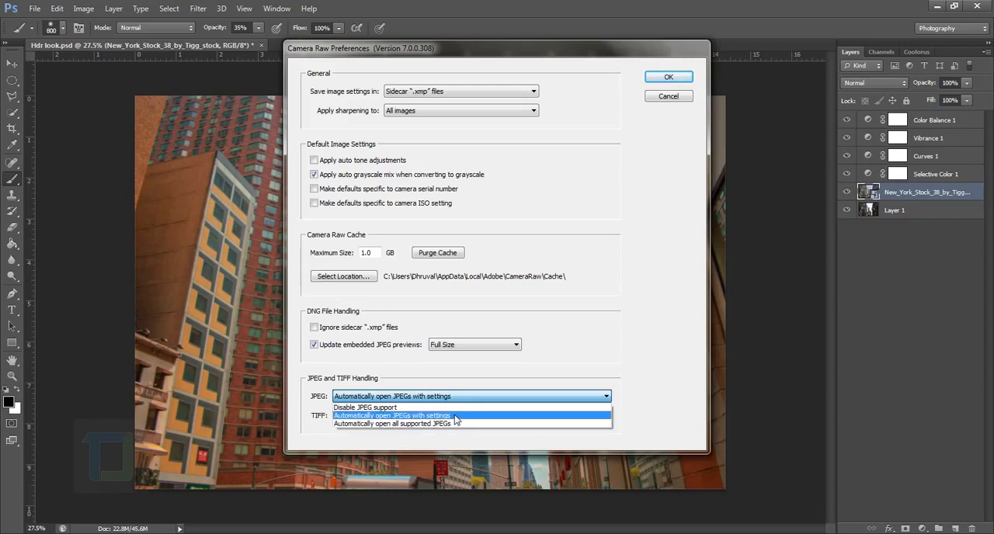
left_click(455, 417)
left_click(686, 97)
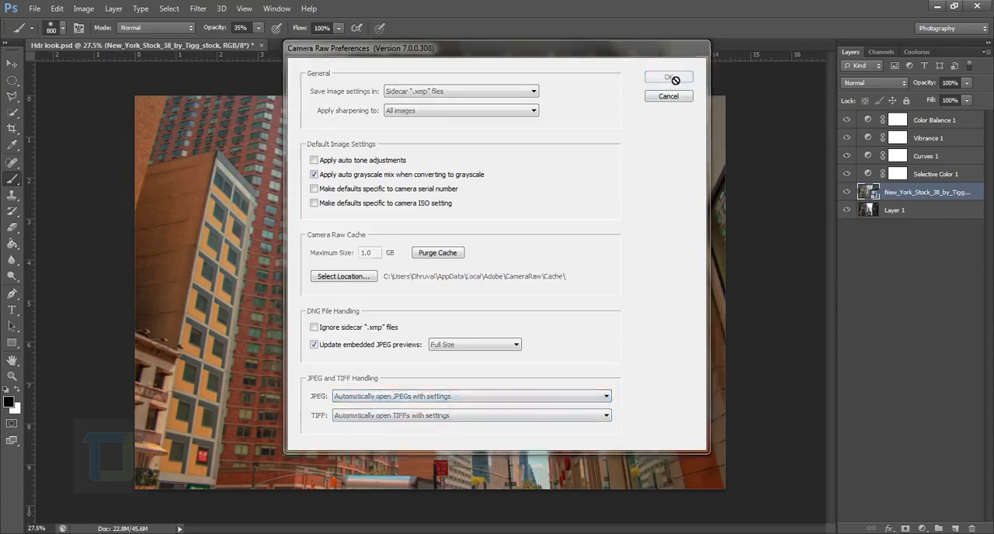
Open New_York_Stock_38_by_Tigg_stock.jpg in Camera Raw and apply the Camera Raw Defaults to its settings
left_click(34, 9)
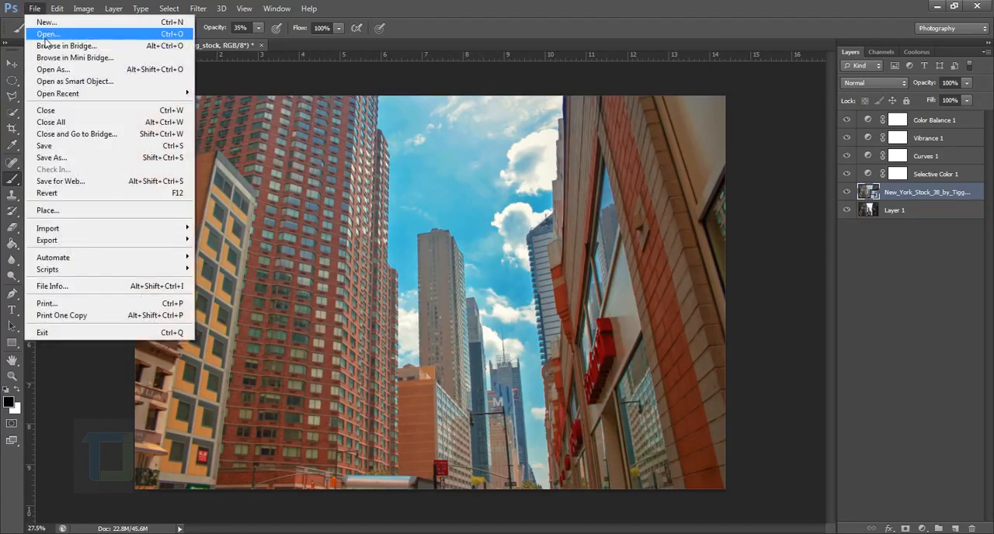
left_click(47, 34)
left_click(425, 136)
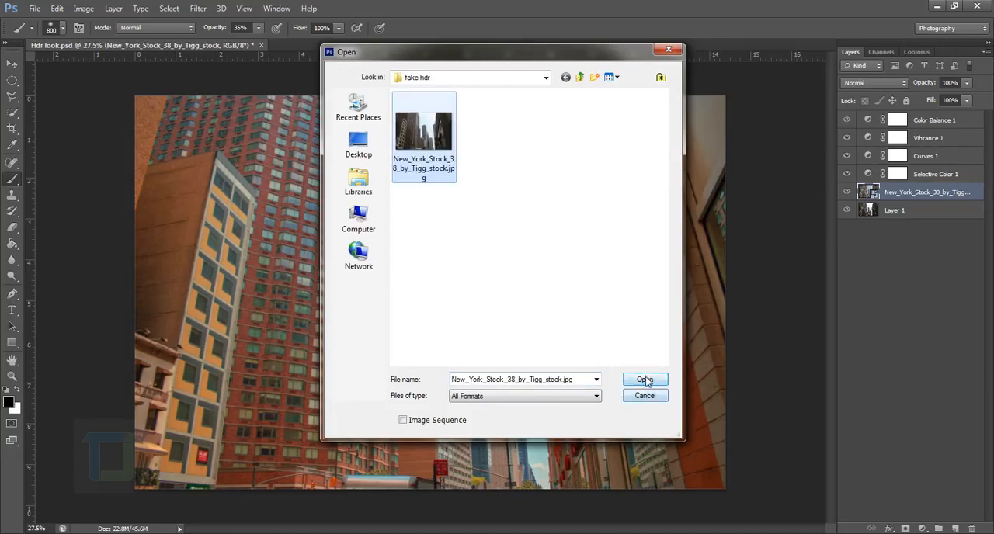
left_click(644, 381)
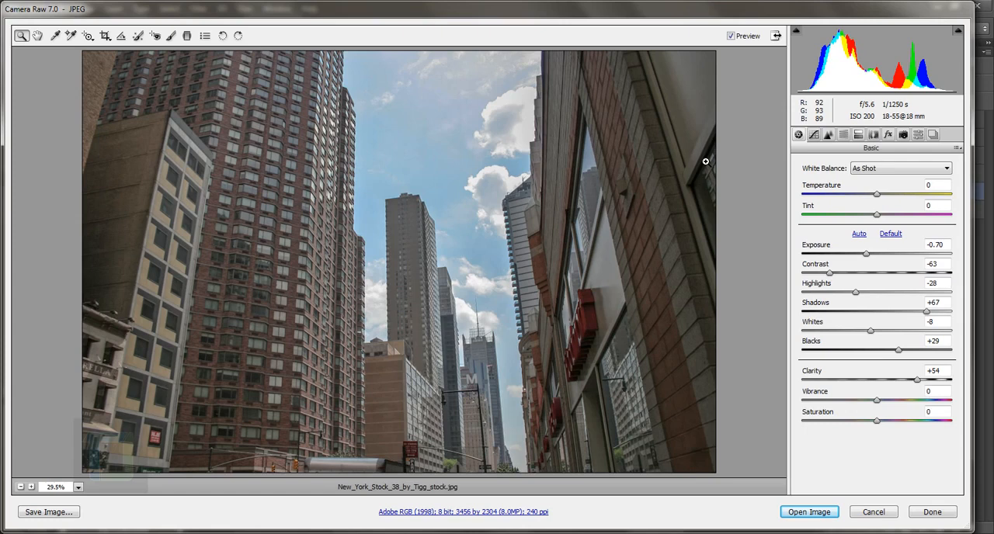
left_click(958, 149)
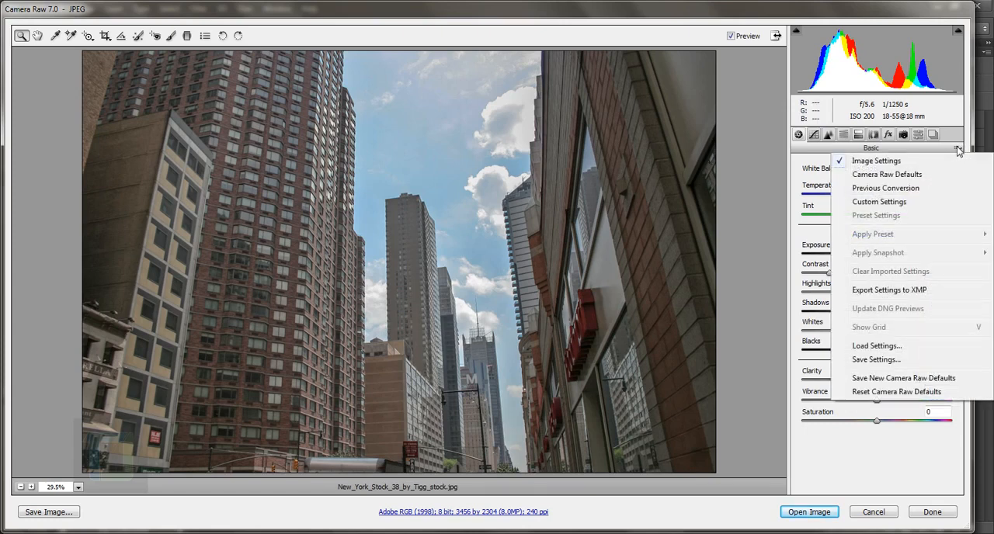
left_click(914, 178)
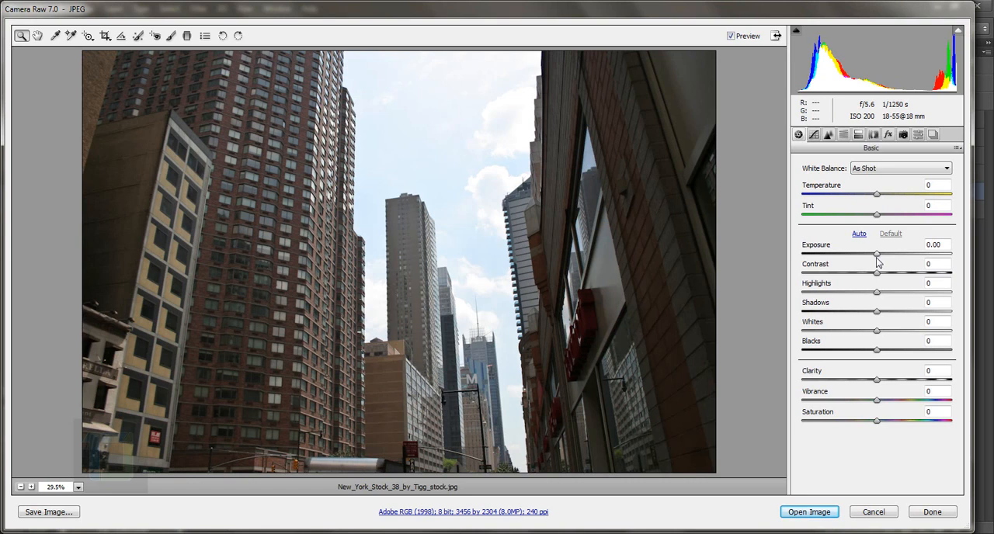
Set the photo's Exposure to +0.50 and Contrast to -54
left_click(951, 246)
type("0.50")
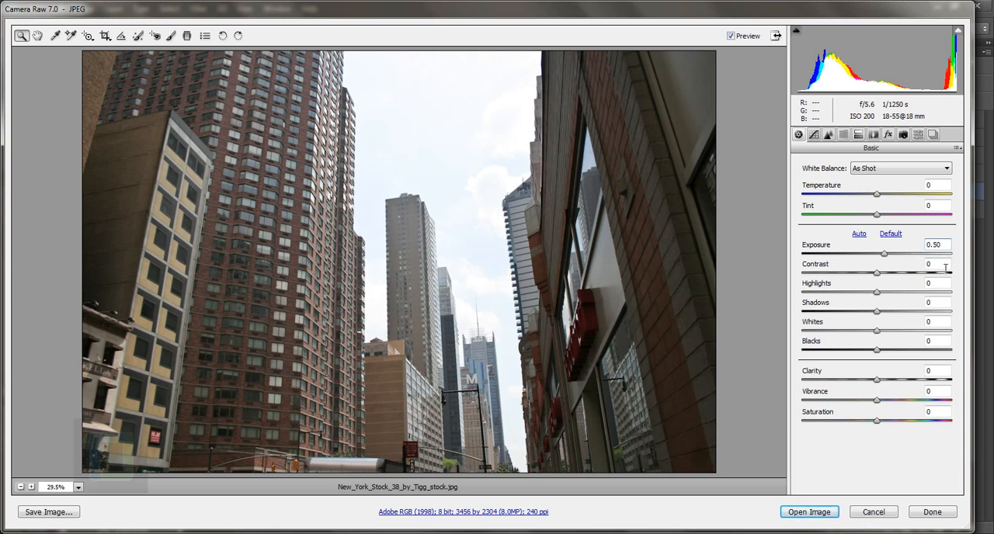
key("Tab")
type("-54")
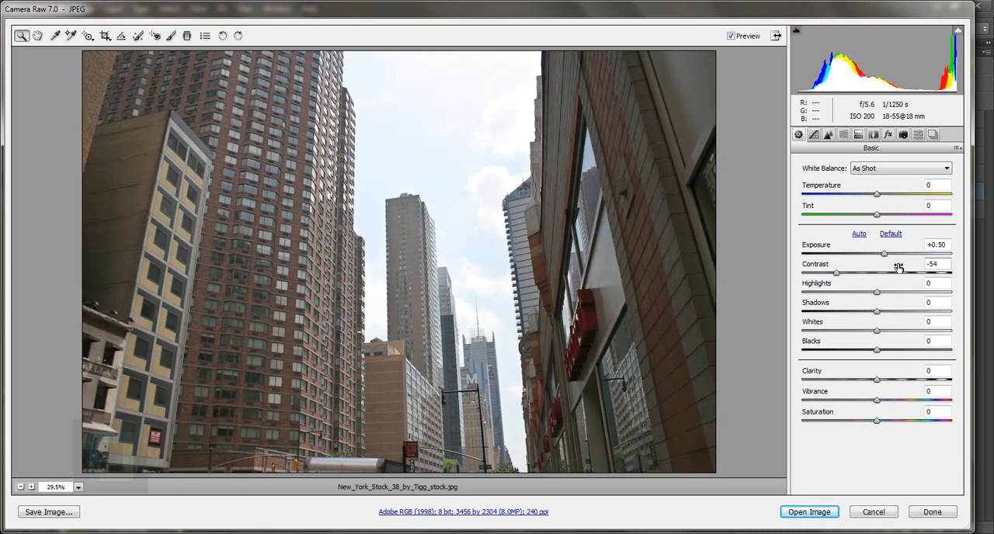
Set Highlights to -83 and Shadows to +55 to recover detail in the sky and dark buildings
key("Tab")
type("-85")
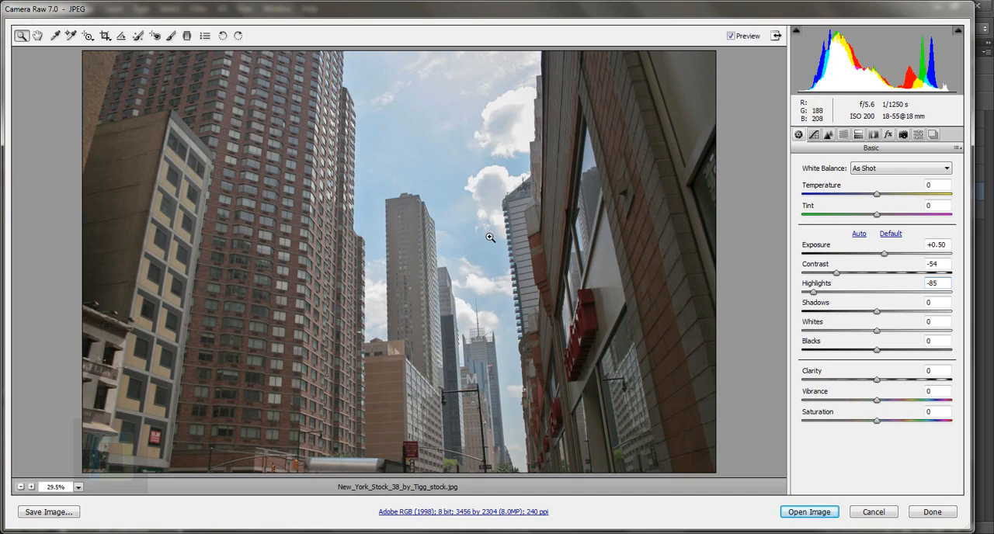
mouse_move(813, 293)
left_mouse_down()
mouse_move(890, 299)
mouse_move(818, 302)
mouse_move(826, 305)
left_mouse_up()
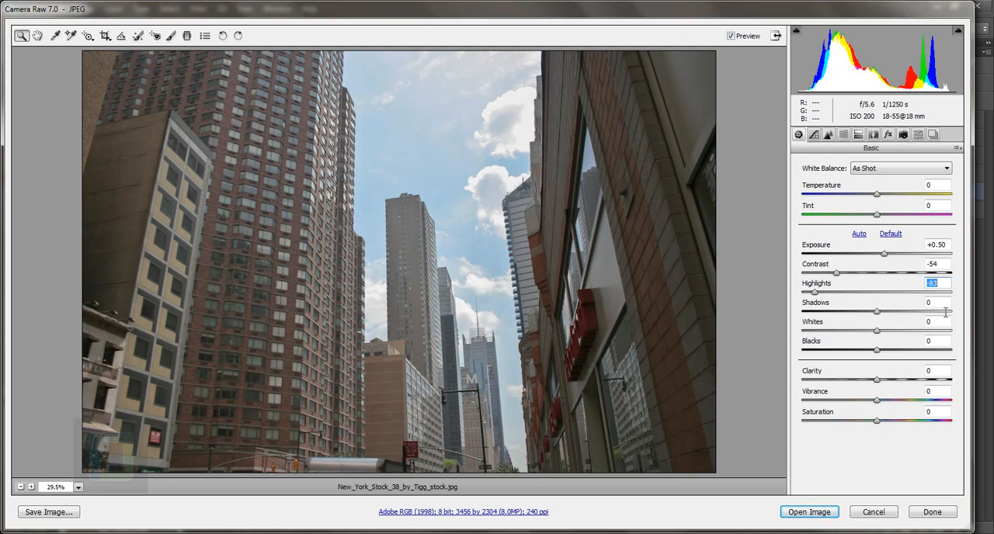
key("Tab")
type("54")
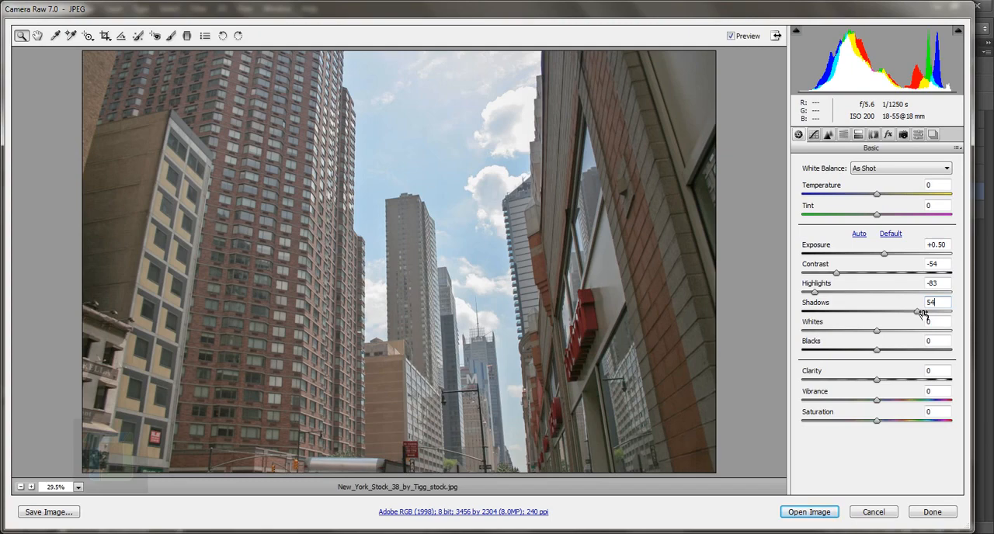
mouse_move(924, 313)
left_mouse_down()
mouse_move(882, 313)
mouse_move(921, 320)
left_mouse_up()
Lower the photo's Whites to -48
key("Tab")
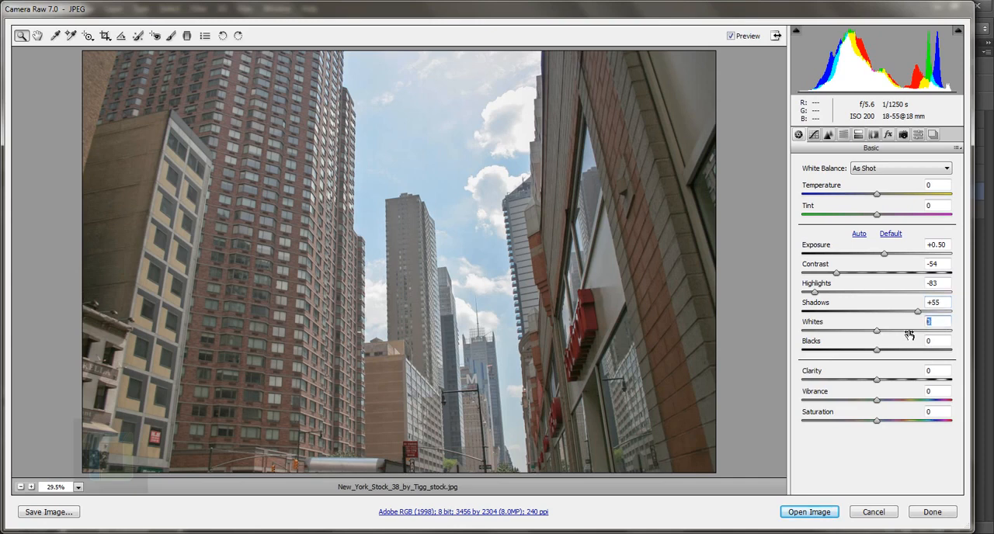
type("-38")
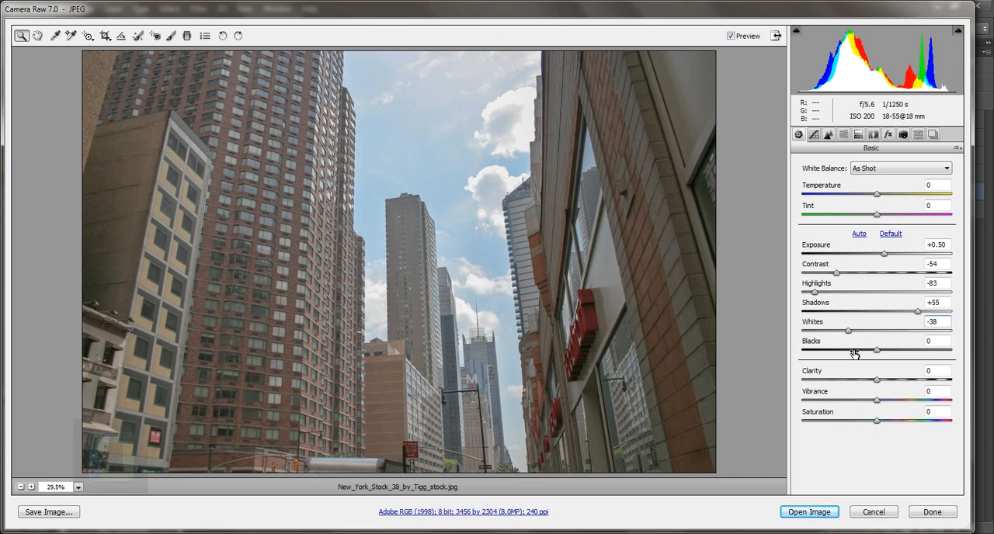
mouse_move(848, 331)
left_mouse_down()
mouse_move(797, 340)
mouse_move(842, 339)
left_mouse_up()
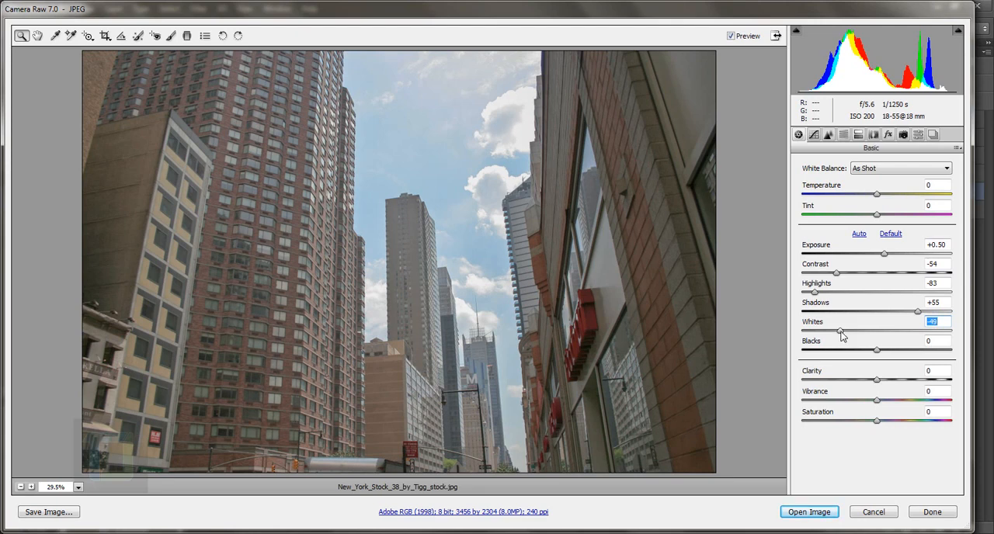
left_click_drag(840, 331, 843, 335)
Try strong and moderate Clarity amounts on the photo, settling on +38
left_click_drag(876, 380, 949, 384)
mouse_move(940, 386)
left_mouse_down()
mouse_move(885, 384)
mouse_move(944, 388)
mouse_move(885, 390)
mouse_move(936, 389)
left_mouse_up()
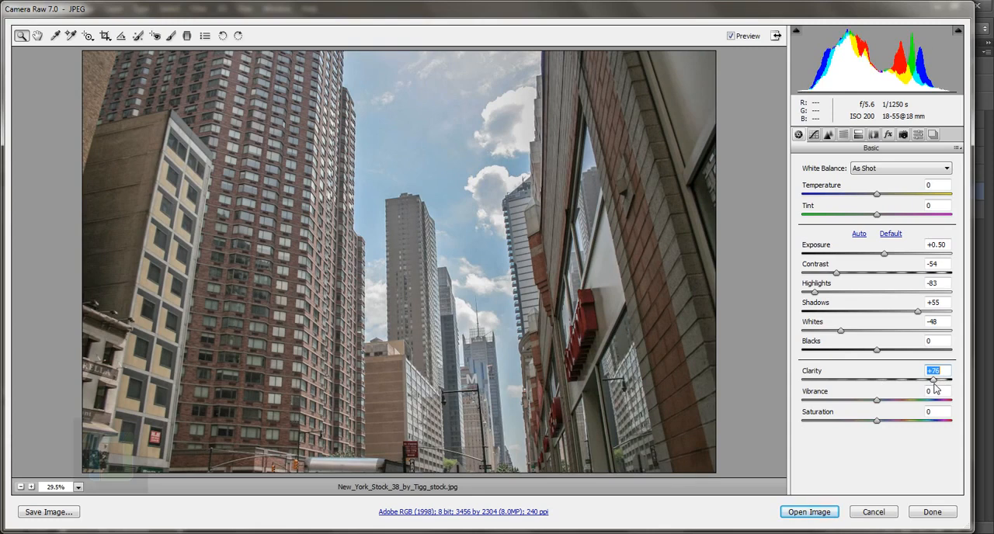
left_click_drag(936, 389, 902, 389)
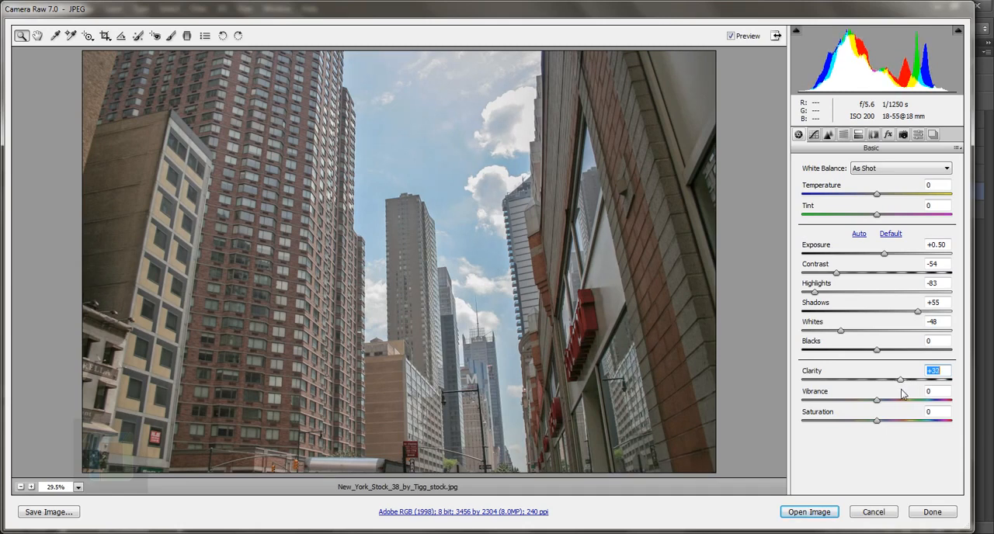
left_click_drag(902, 393, 911, 394)
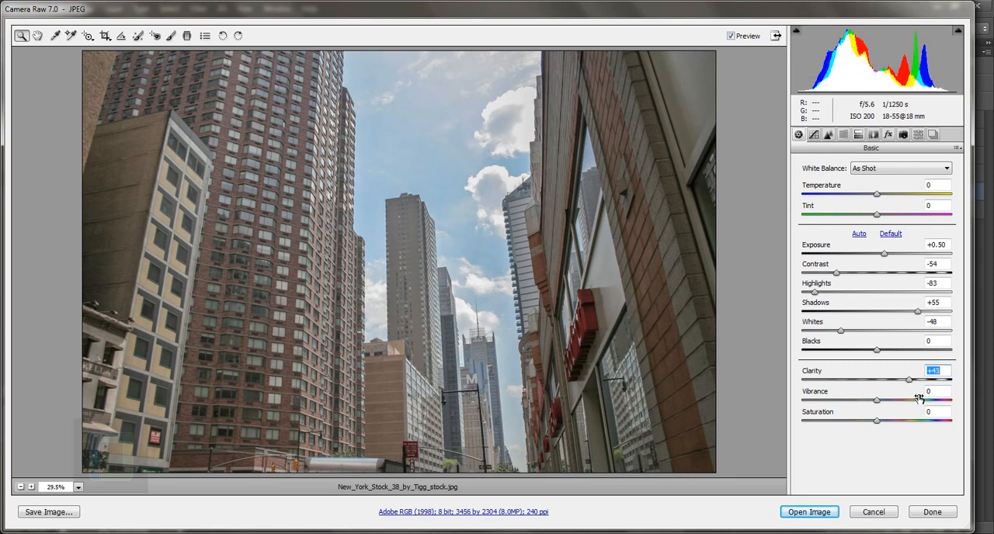
left_click_drag(908, 384, 904, 382)
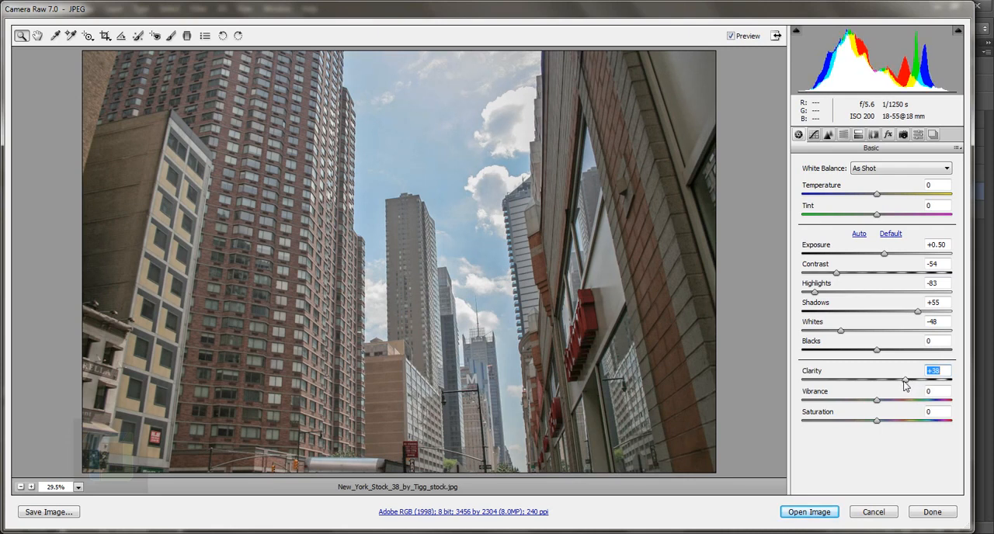
Try out the sharpening amount on a close-up of the brick tower's windows
left_click(828, 135)
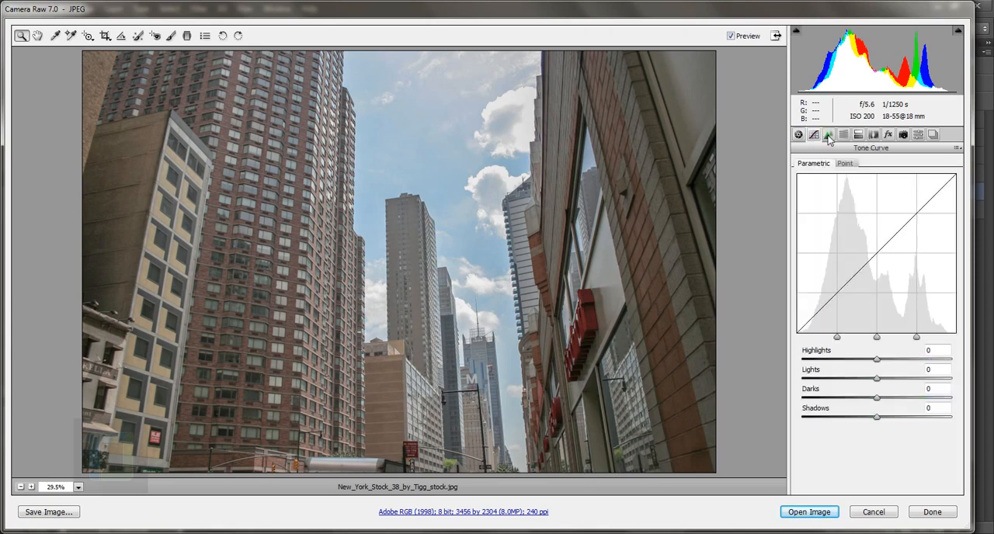
left_click(828, 135)
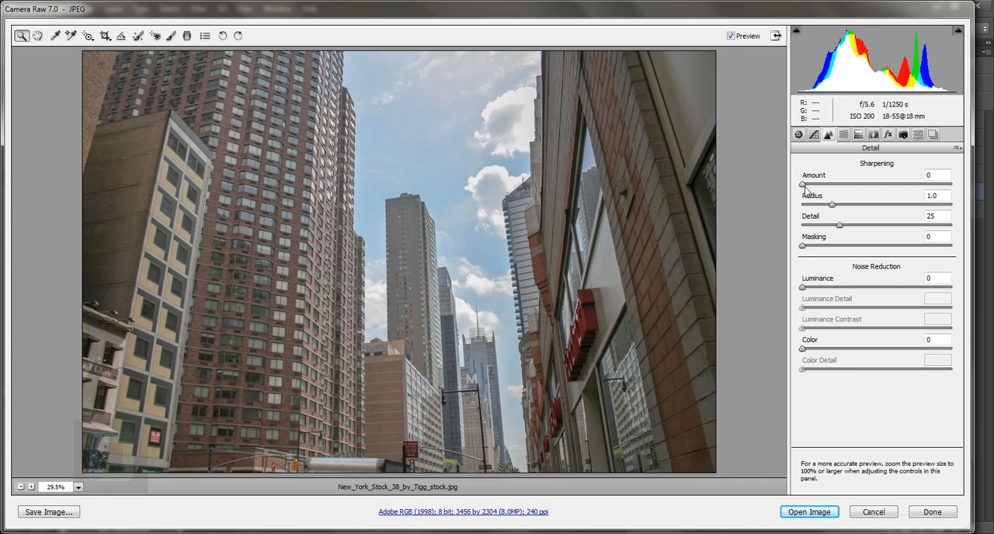
left_click_drag(805, 188, 937, 194)
double_click(936, 188)
left_click_drag(185, 149, 290, 208)
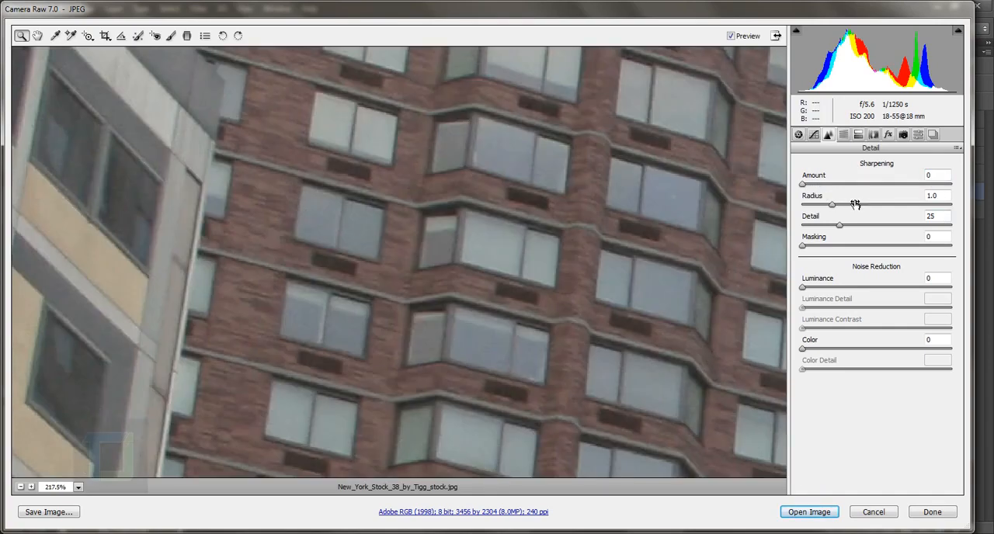
left_click_drag(806, 187, 751, 191)
Raise the photo's Clarity to +43
left_click(798, 134)
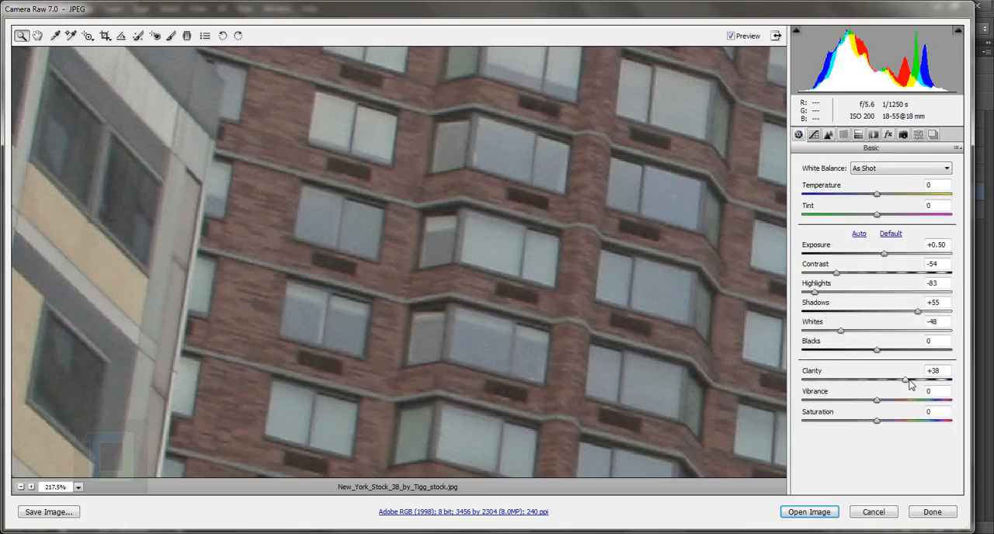
mouse_move(907, 381)
left_mouse_down()
mouse_move(881, 382)
mouse_move(926, 389)
mouse_move(917, 387)
left_mouse_up()
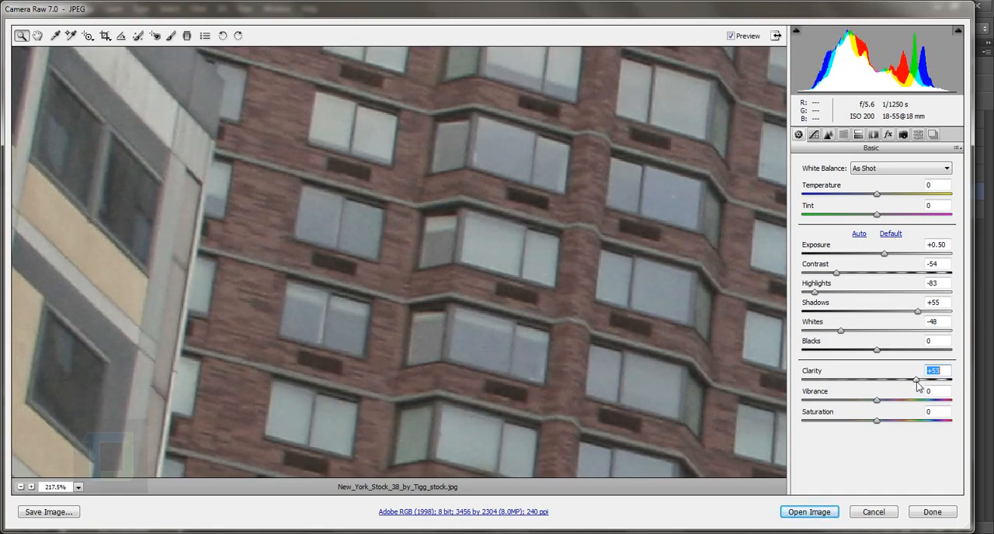
Set the Highlights of the parametric tone curve to +14
left_click(813, 135)
left_click(813, 135)
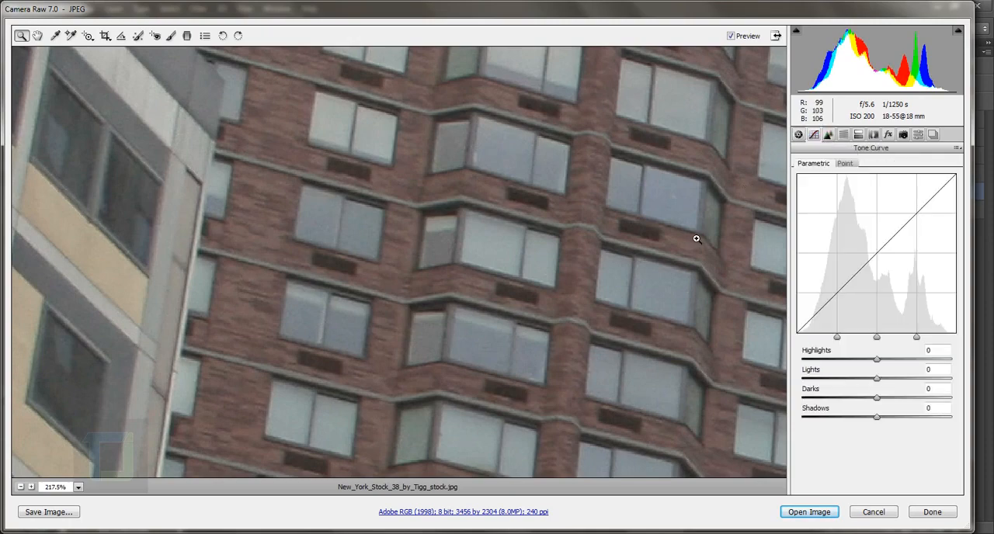
scroll(697, 237, "down", 3)
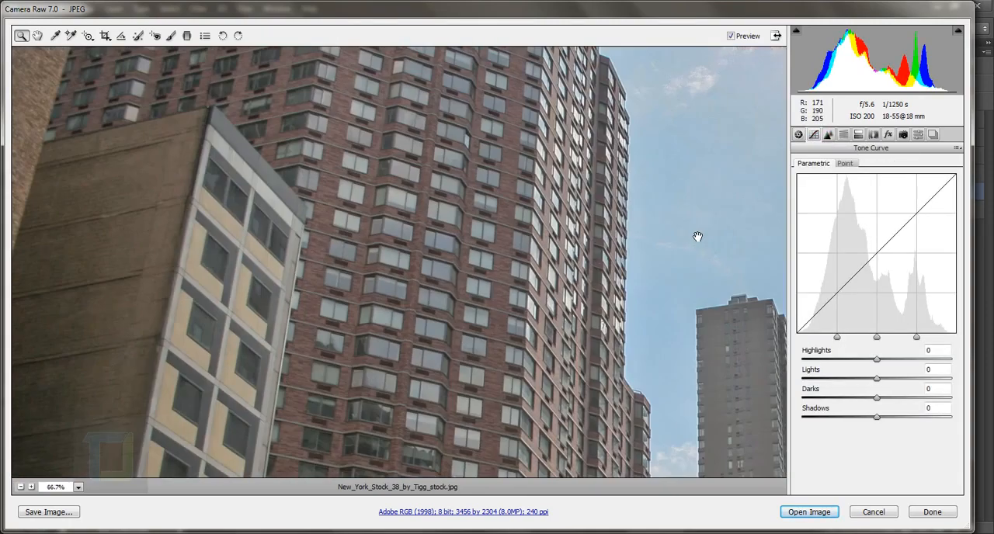
scroll(698, 237, "down", 1)
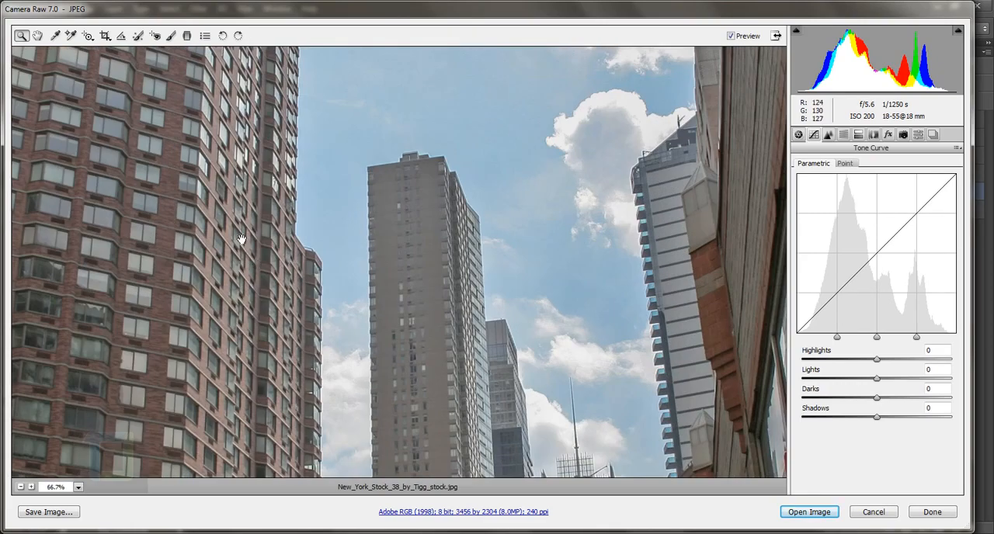
scroll(239, 233, "up", 1)
left_click_drag(240, 233, 503, 344)
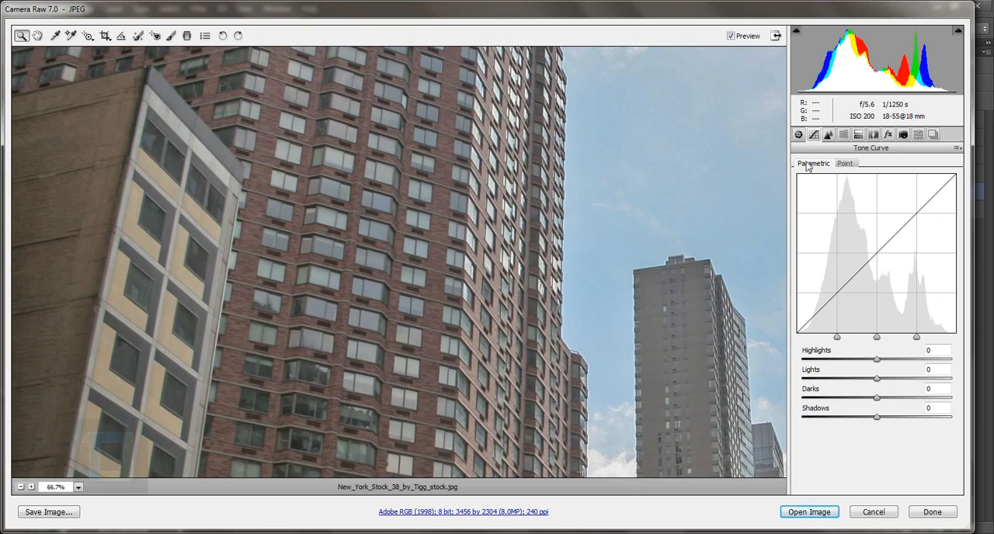
left_click(797, 135)
left_click(813, 135)
mouse_move(840, 337)
left_click(928, 354)
type("13")
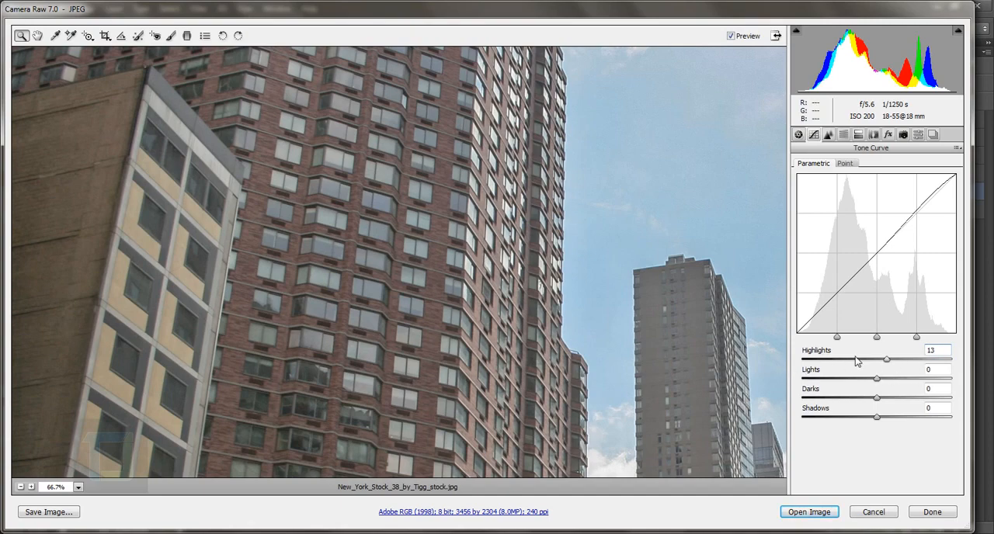
key("ctrl+minus")
key("ctrl+minus")
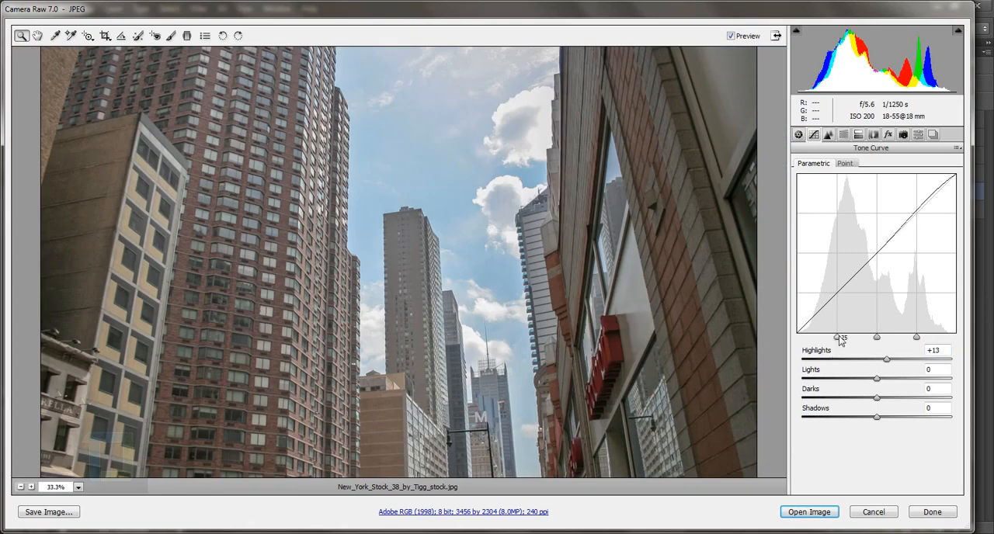
left_click_drag(889, 362, 890, 365)
Set the parametric tone curve's Lights to -16 and Darks to +18
key("Tab")
type("-16")
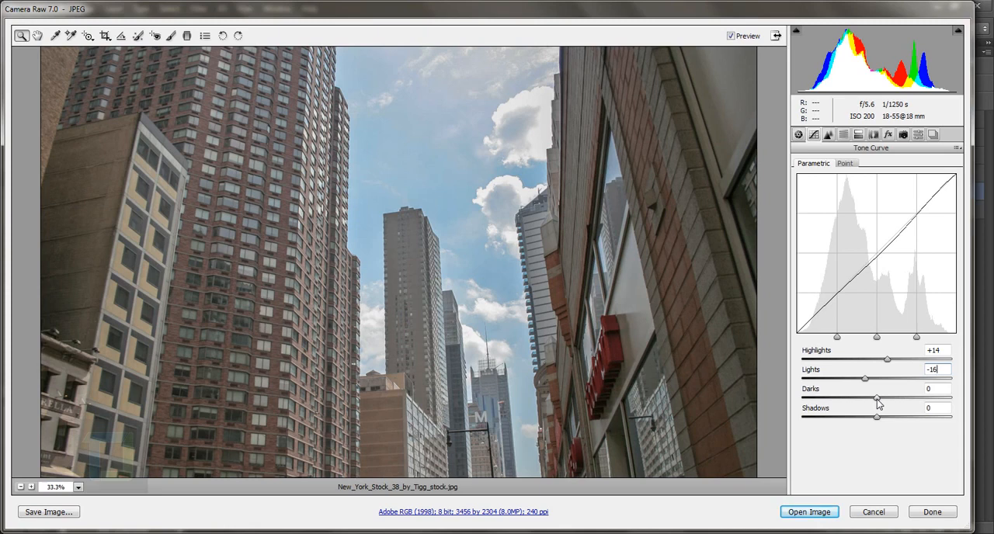
left_click(937, 389)
type("-12")
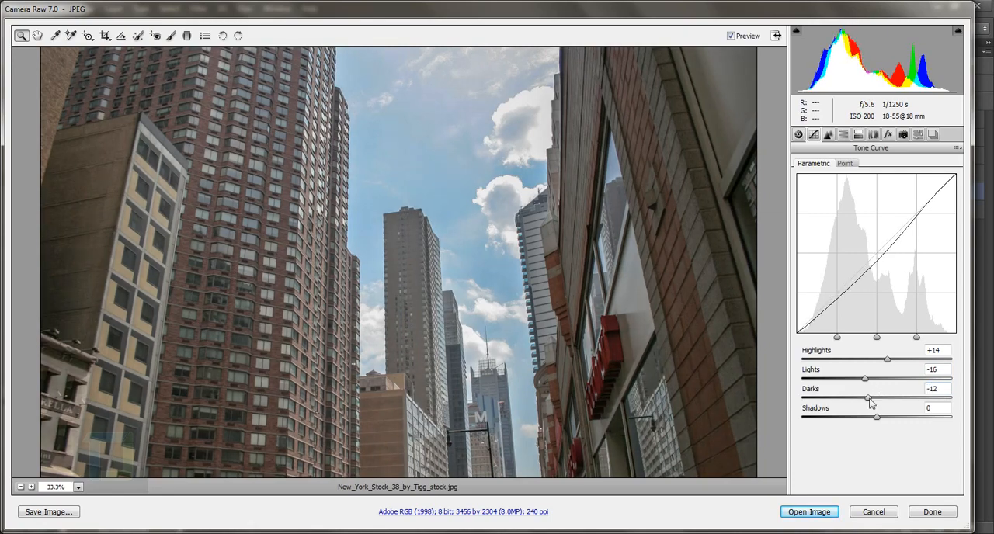
left_click_drag(870, 405, 895, 409)
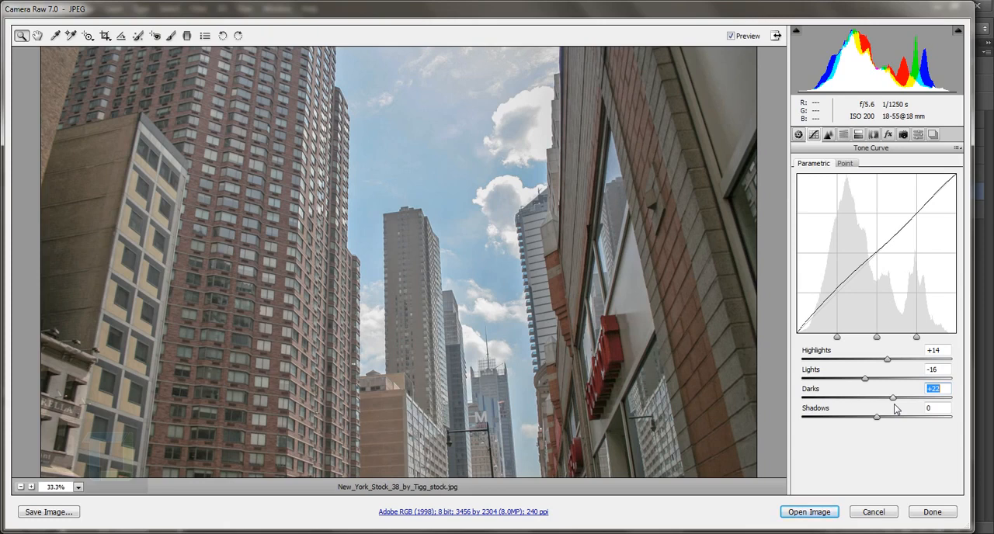
left_click_drag(894, 405, 892, 404)
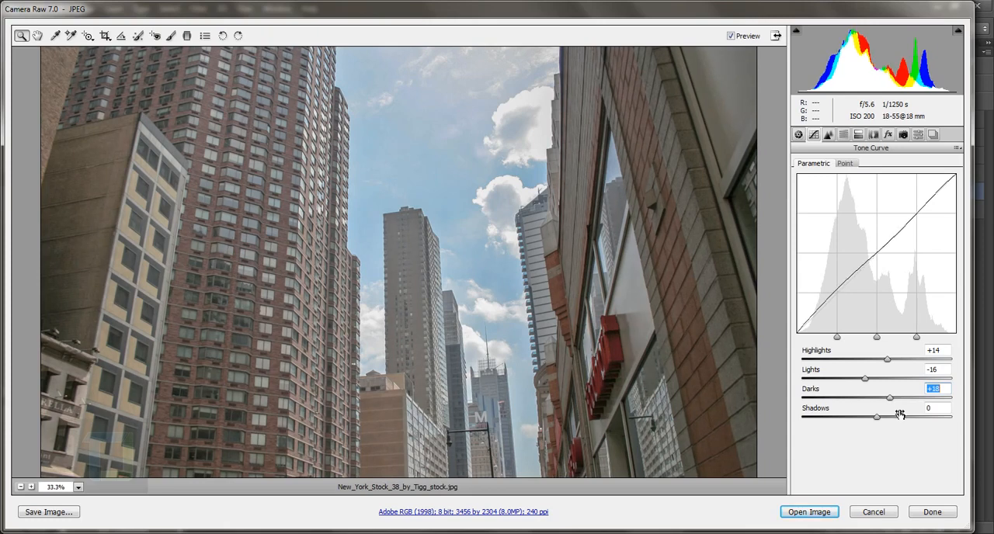
Set the Shadows of the parametric tone curve to -6
left_click(936, 411)
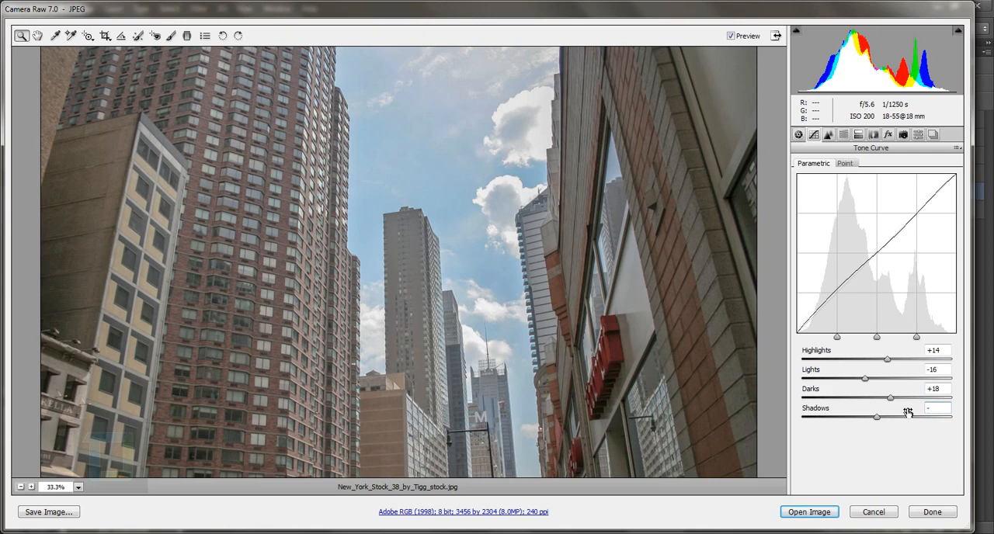
type("-8")
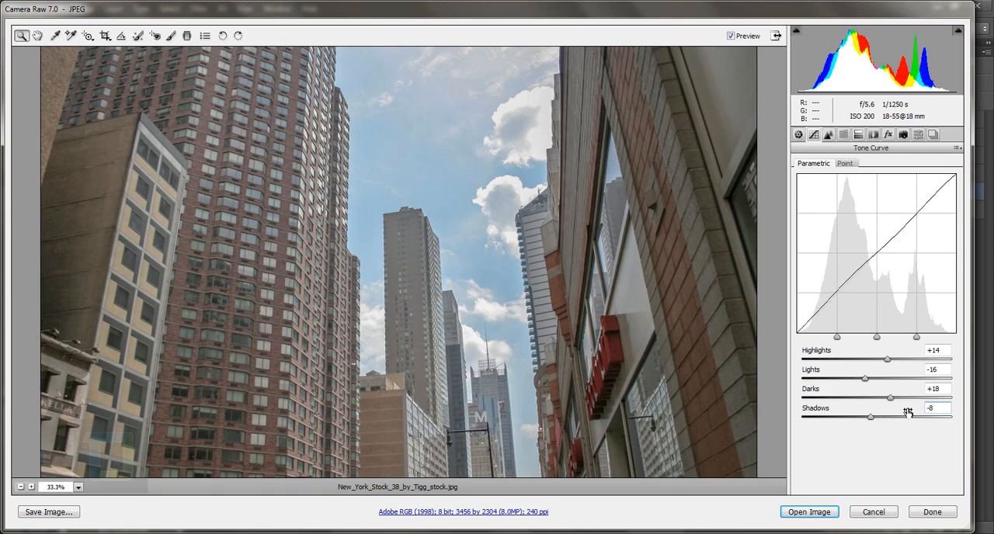
left_click_drag(908, 412, 872, 419)
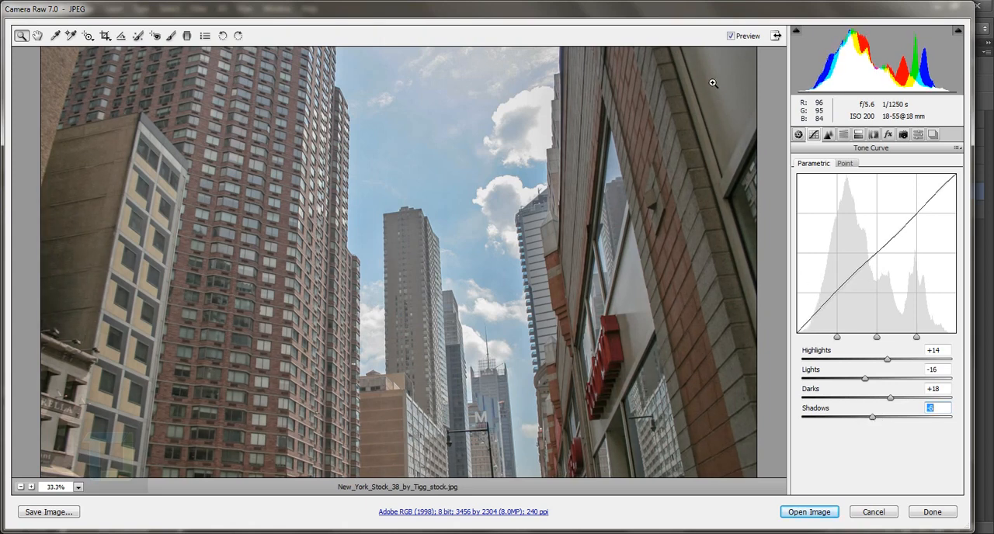
Compare the photo before and after the tone curve and Basic adjustments by toggling the preview off and on
left_click(731, 36)
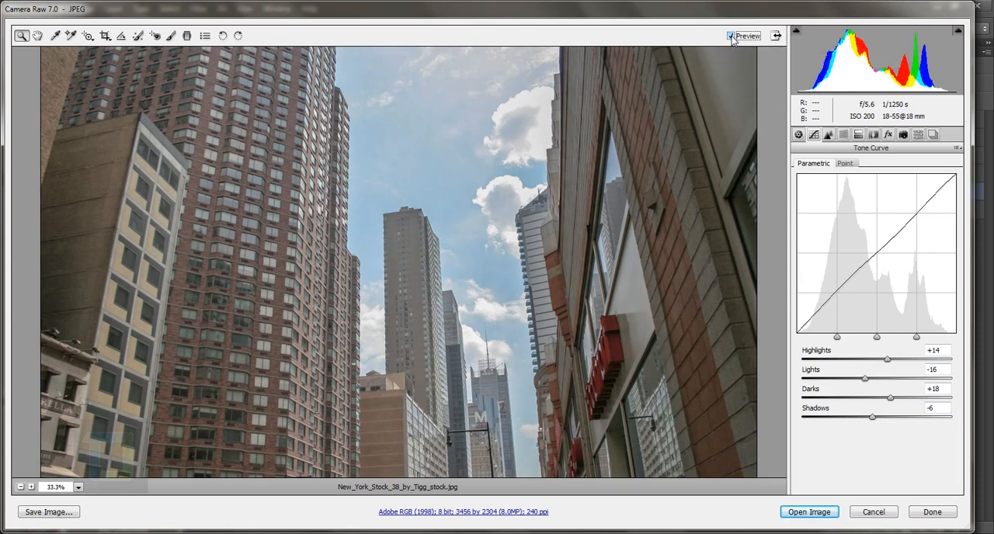
left_click(732, 36)
left_click(799, 135)
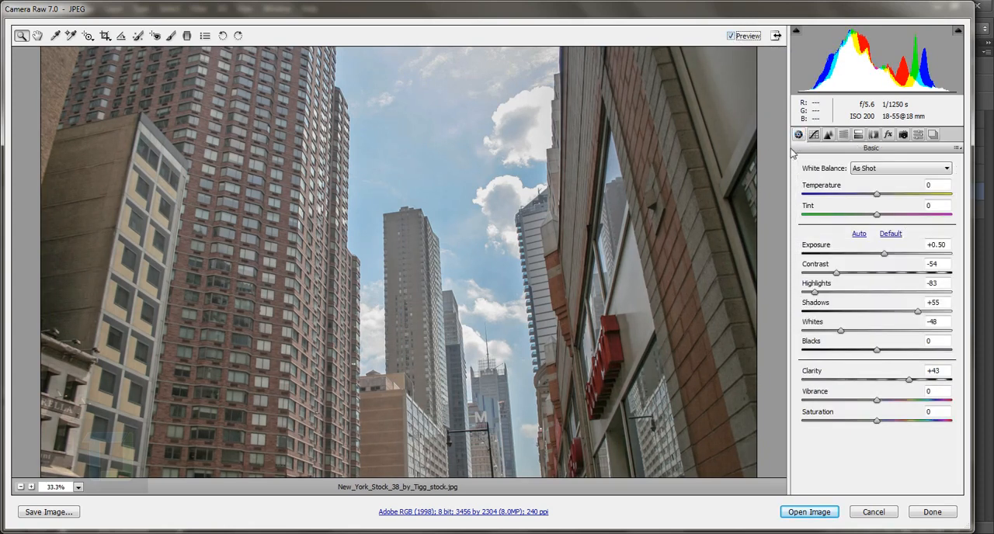
left_click(731, 37)
left_click(731, 37)
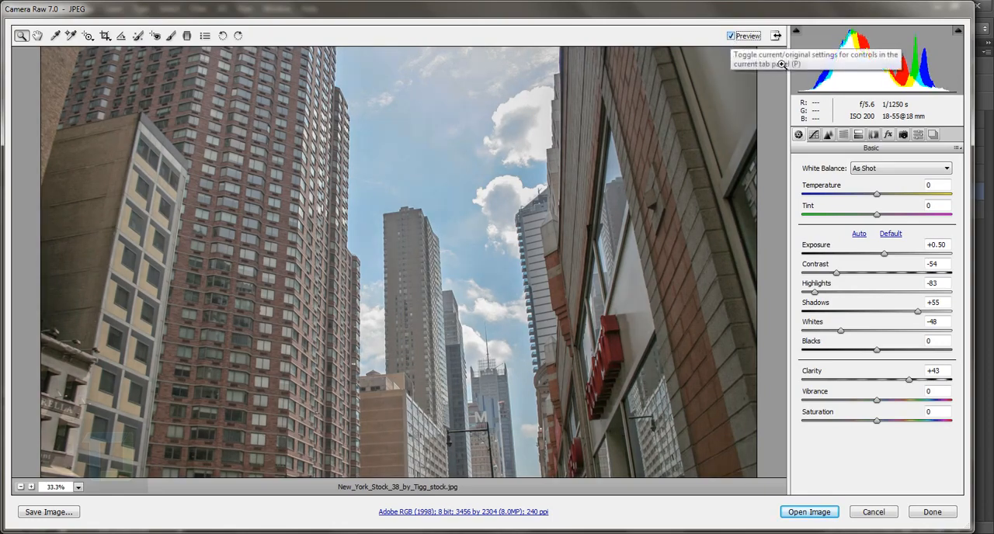
Compare the original and edited photo by applying Camera Raw Defaults and returning to Custom Settings
left_click(958, 148)
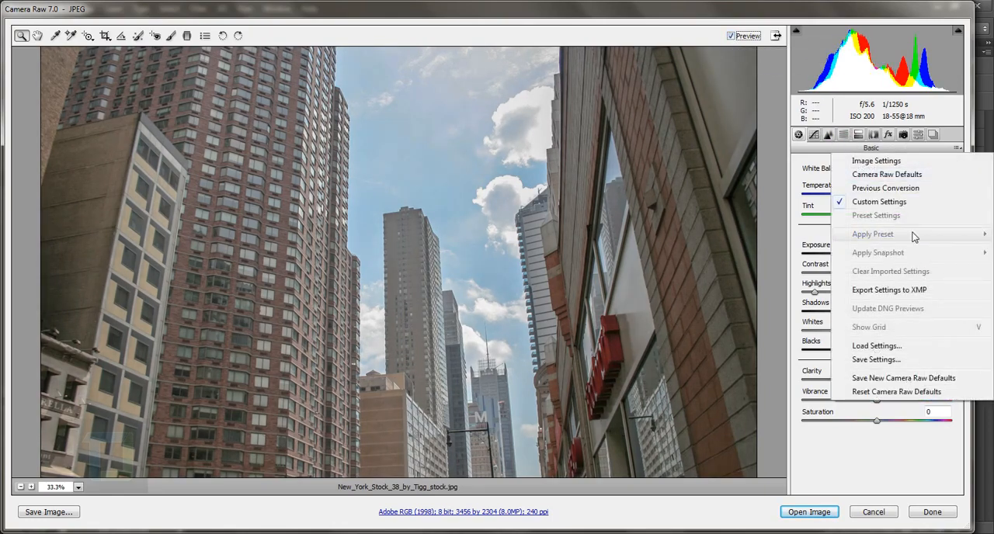
left_click(899, 176)
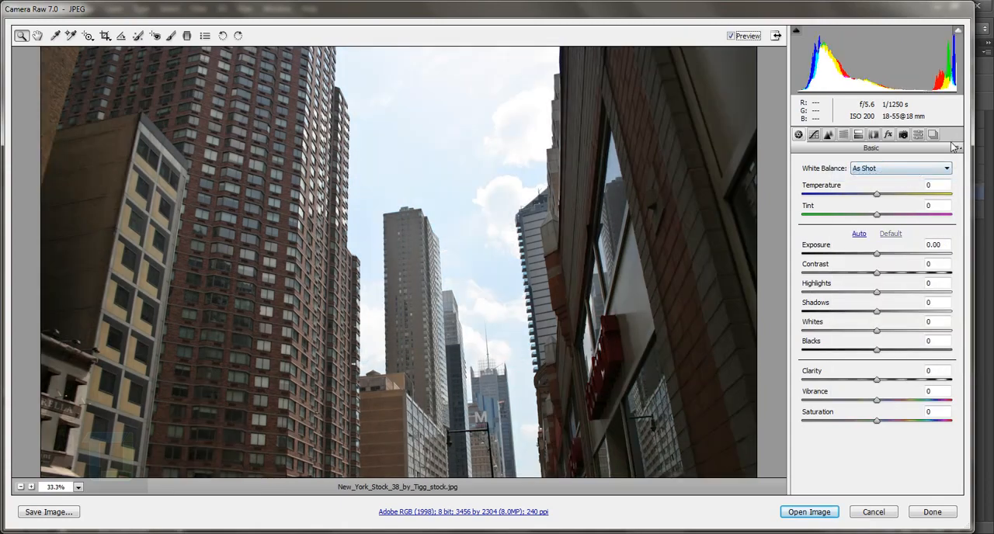
left_click(958, 147)
left_click(893, 203)
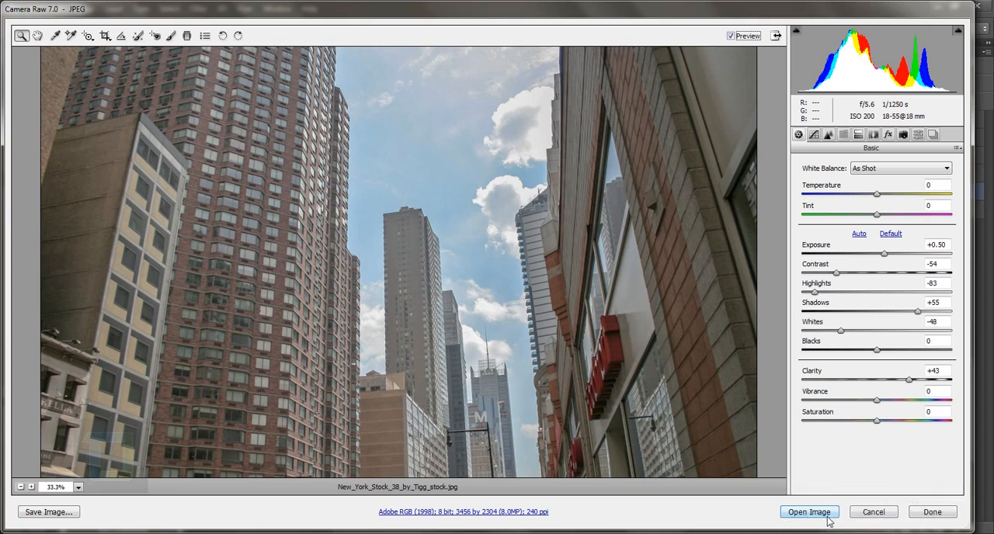
Open the adjusted photo as a smart object and check that its Camera Raw settings can be reopened, leaving them as they are
key("shift")
left_click(823, 514, "shift")
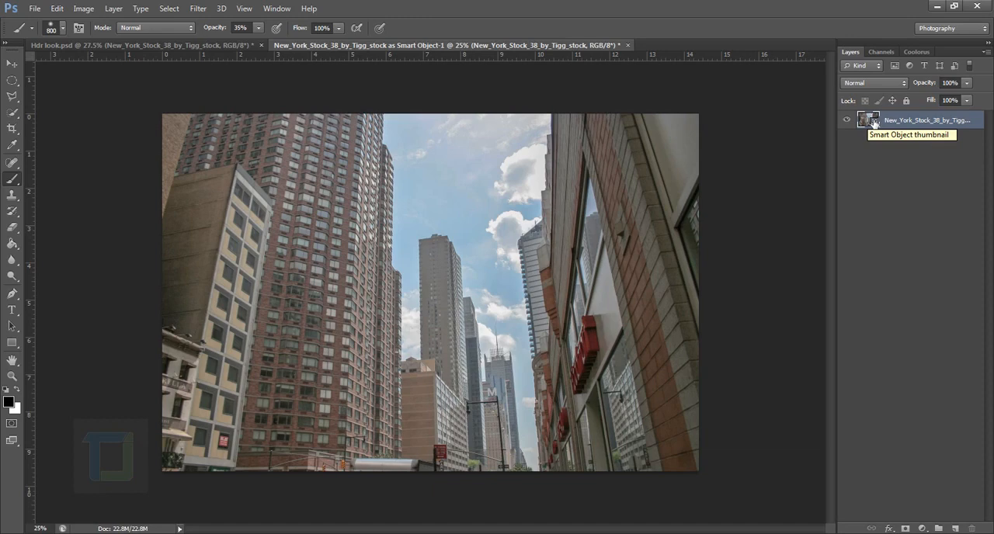
double_click(876, 122)
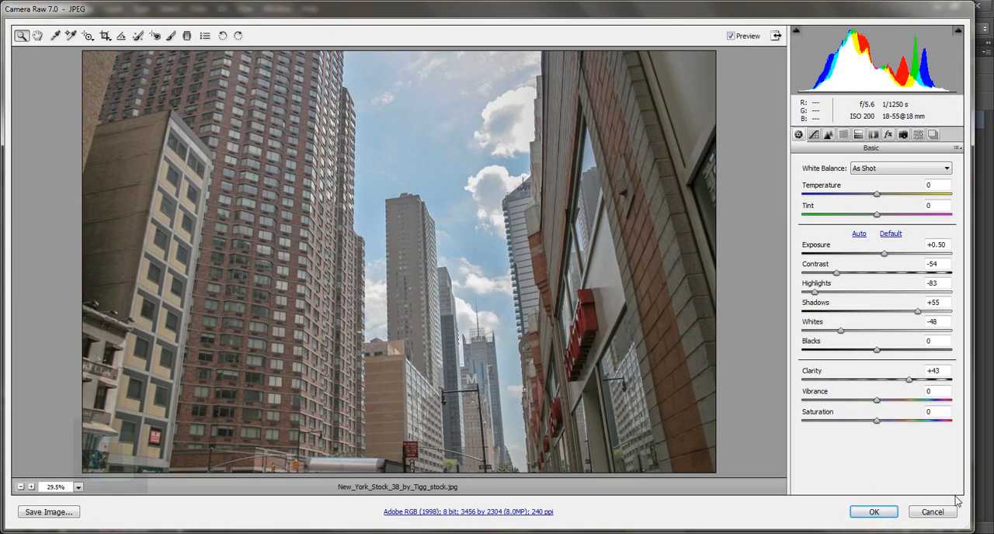
left_click(933, 512)
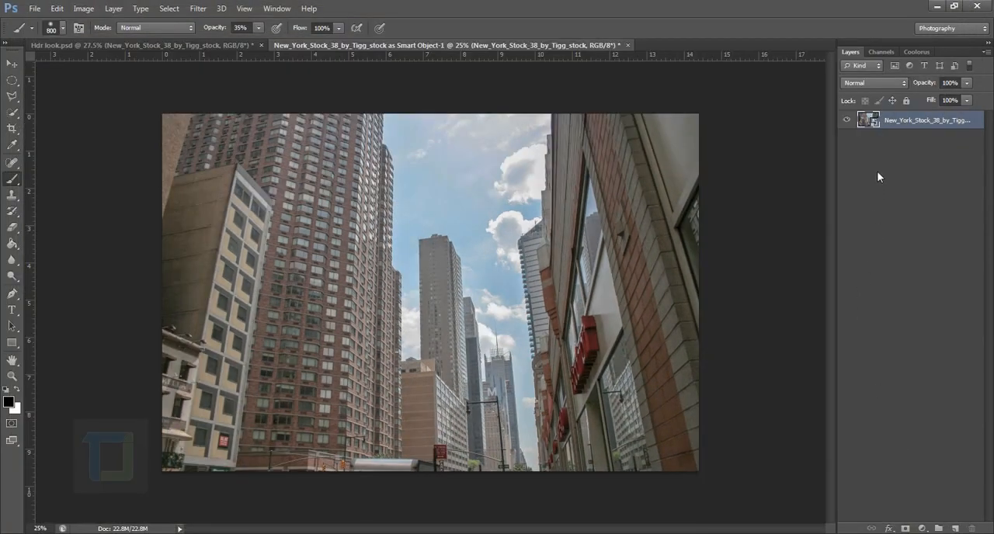
In Hdr look.psd, hide the Color Balance, Vibrance and Curves adjustment layers, keeping the Selective Color layer shown
key("ctrl+Tab")
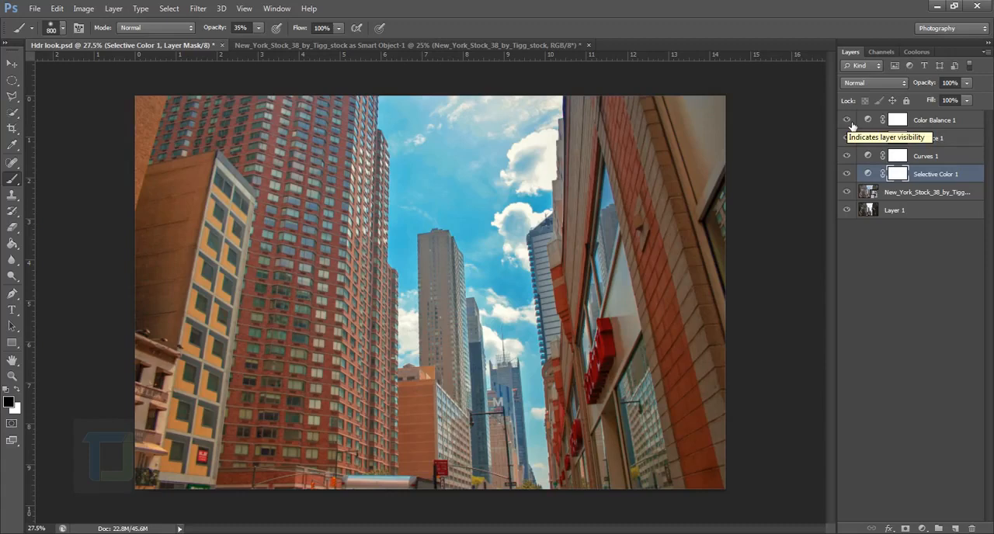
left_click_drag(846, 120, 851, 166)
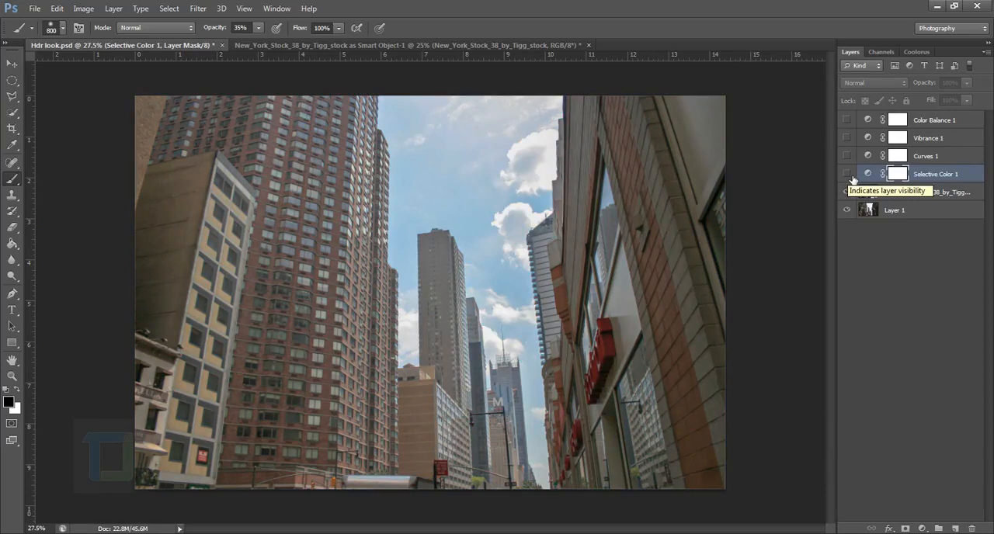
left_click(848, 175)
left_click(869, 175)
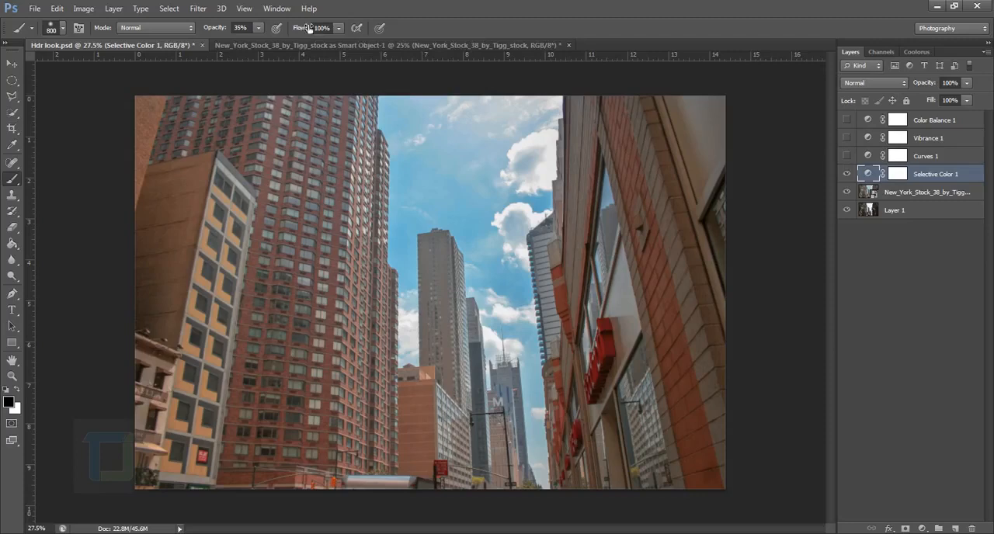
Review the Reds settings of the Selective Color layer in Hdr look.psd
double_click(869, 175)
left_click(712, 236)
left_click(716, 244)
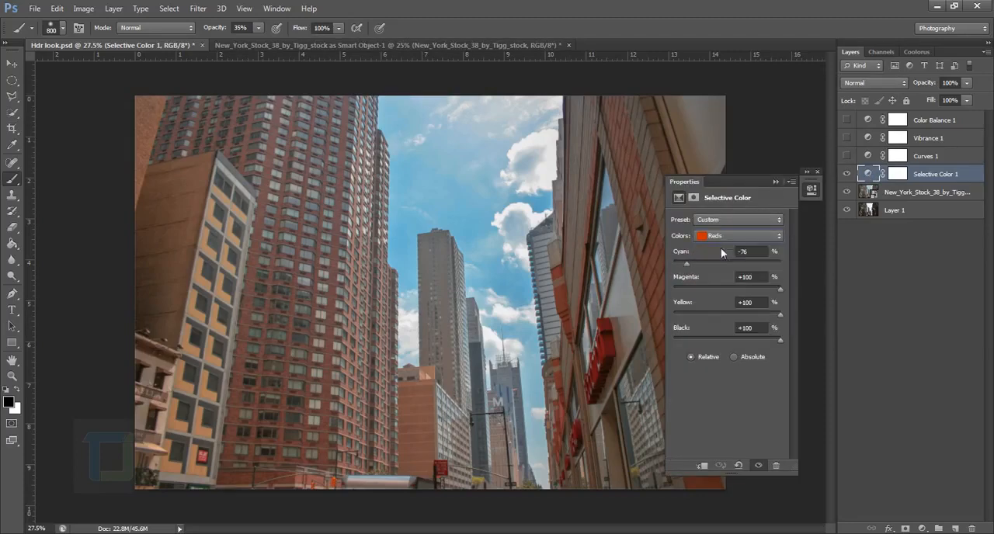
left_click(776, 183)
Add a Selective Color adjustment layer above the smart object in the New York photo document
left_click(250, 45)
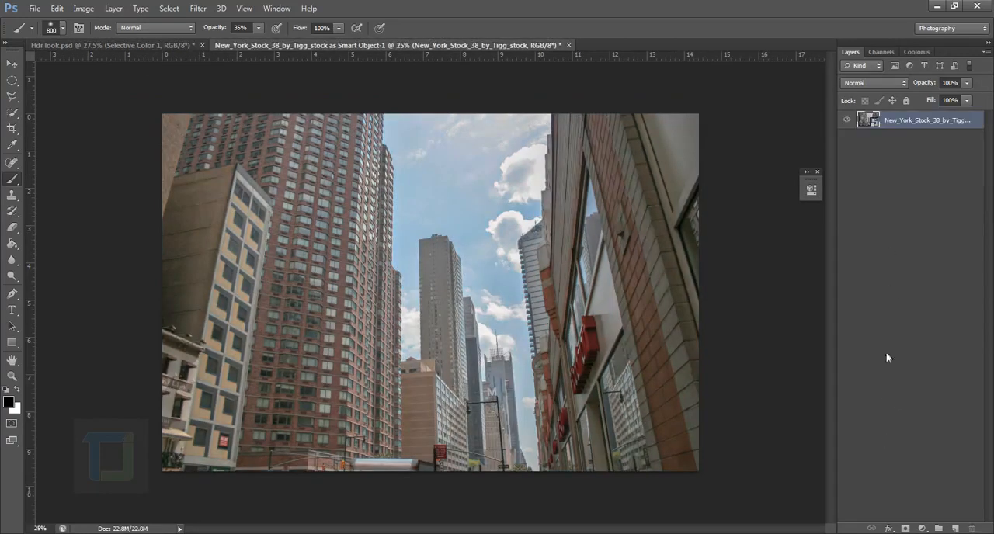
left_click(922, 528)
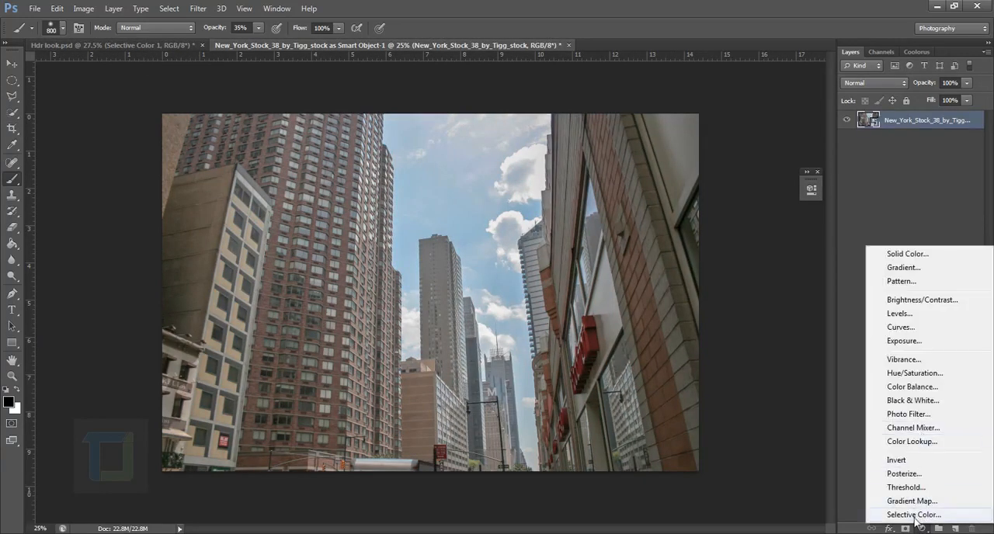
left_click(915, 515)
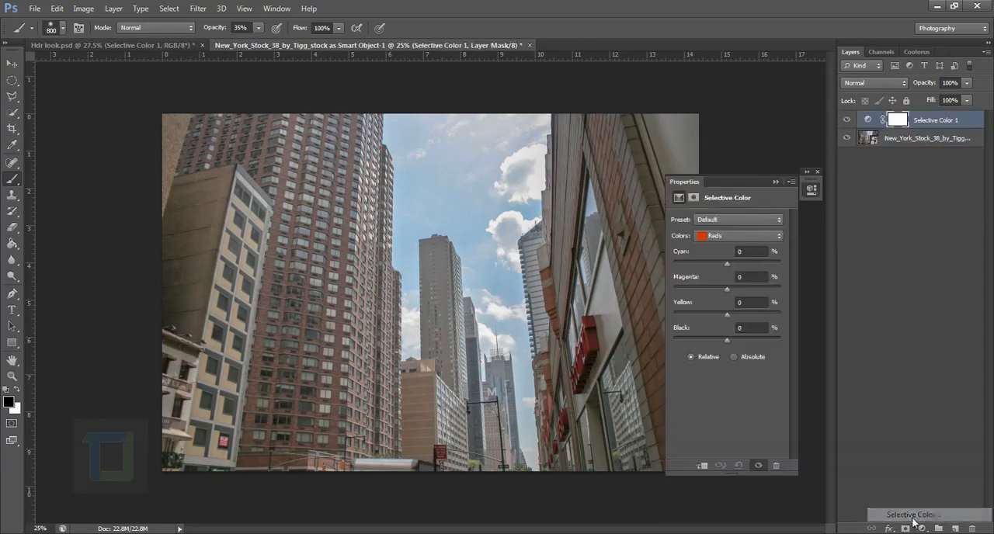
Set the Selective Color Reds to Cyan -100, Magenta +100, Yellow +100 and Black +100
left_click(726, 264)
left_click_drag(727, 264, 661, 262)
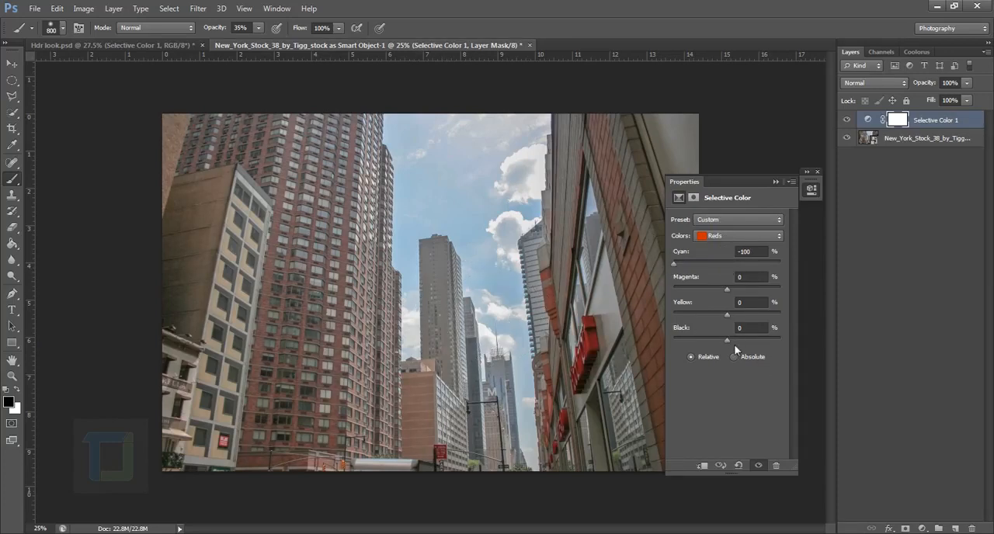
left_click_drag(734, 342, 800, 347)
left_click_drag(736, 187, 807, 191)
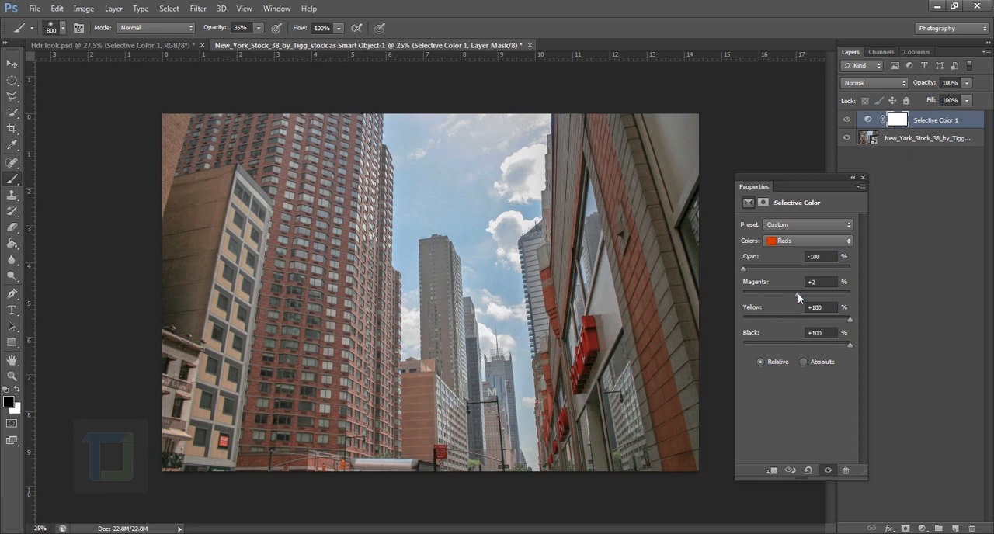
left_click_drag(798, 292, 868, 309)
Match the New York photo's Selective Color Yellows to those in Hdr look.psd, with Cyan at -100 and Yellow and Black raised
left_click(178, 45)
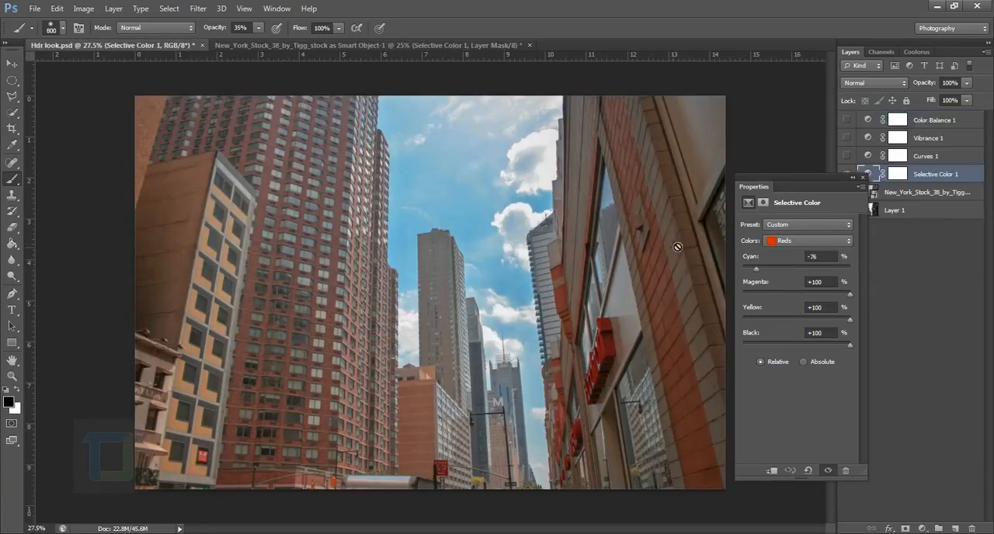
left_click(812, 241)
left_click(816, 265)
left_click(300, 45)
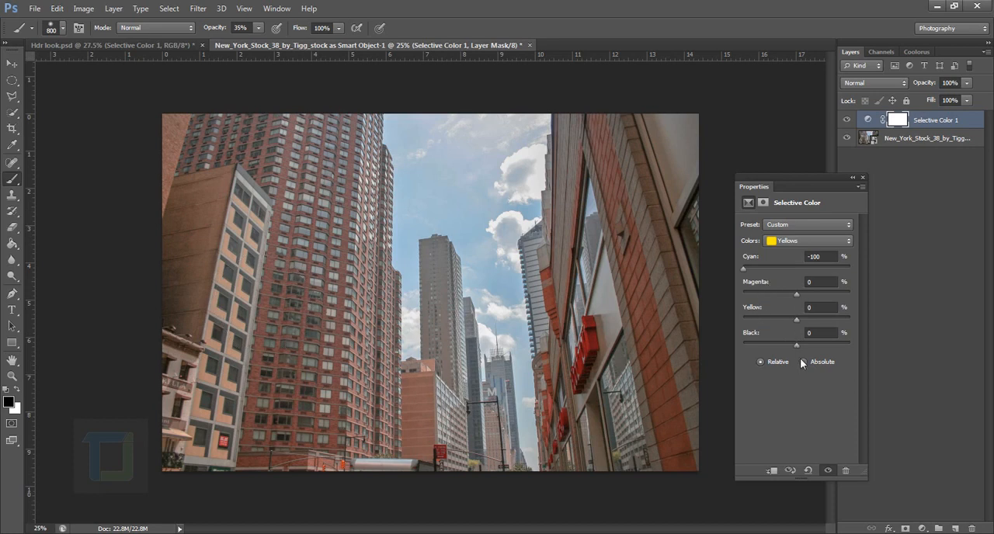
left_click_drag(797, 345, 806, 347)
left_click_drag(798, 322, 832, 323)
Review the Greens and Cyans values of the Selective Color layer in Hdr look.psd
left_click(183, 43)
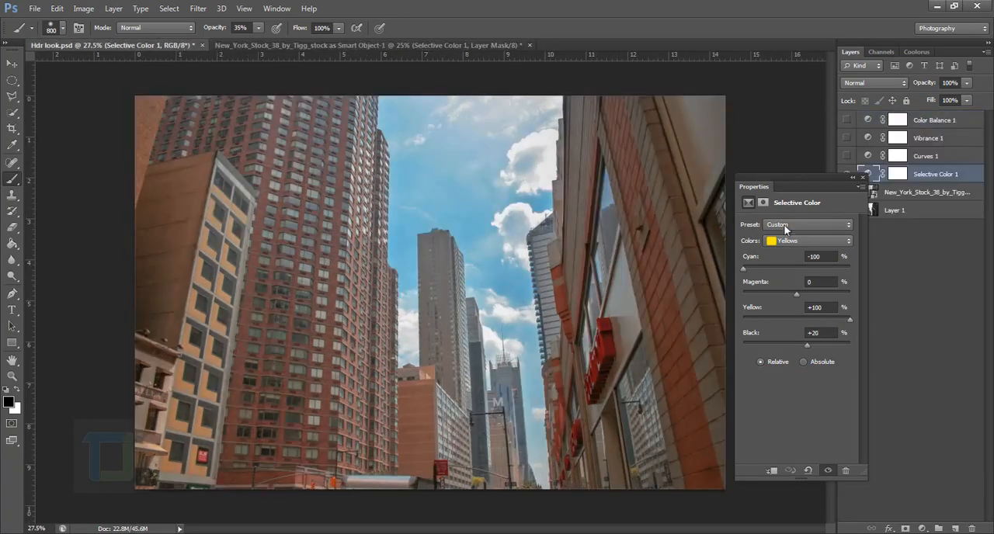
left_click(794, 240)
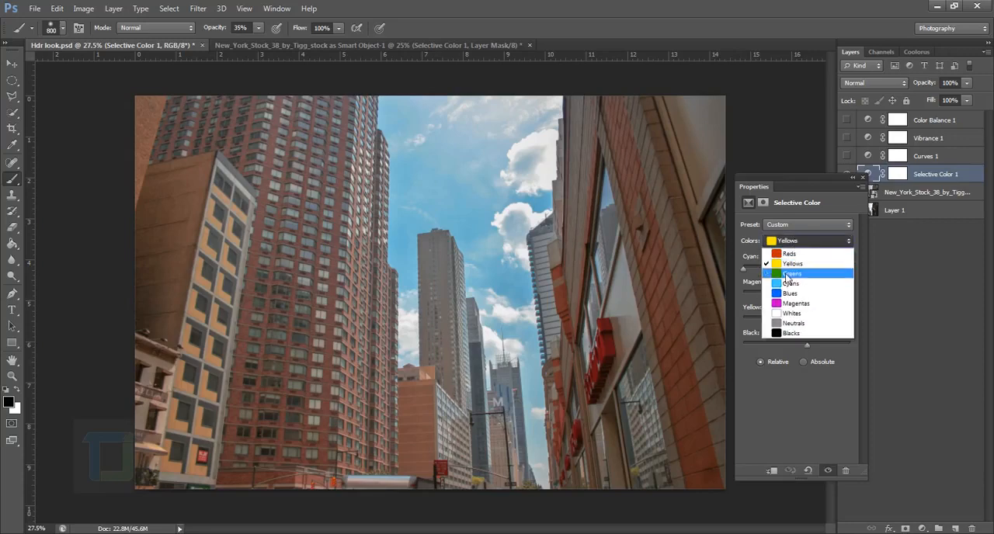
left_click(787, 274)
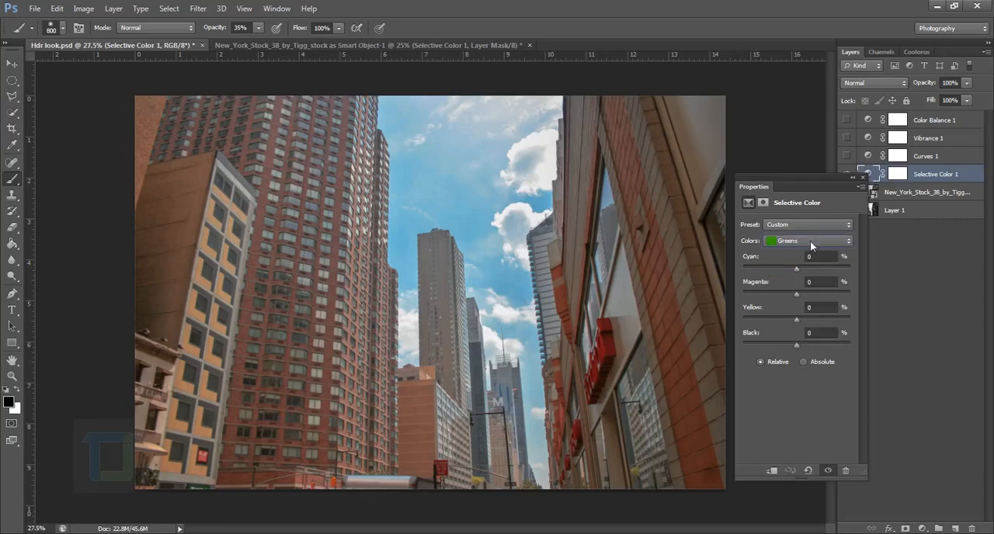
left_click(810, 240)
left_click(800, 285)
Set the New York photo's Selective Color Cyans to Cyan +100, Yellow -100 and Black +100
left_click(313, 48)
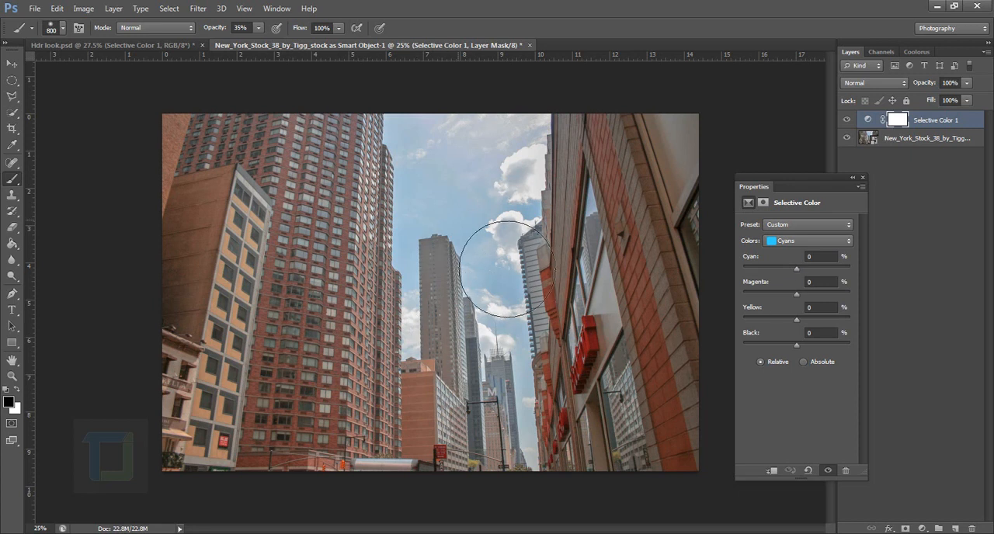
left_click_drag(799, 269, 888, 276)
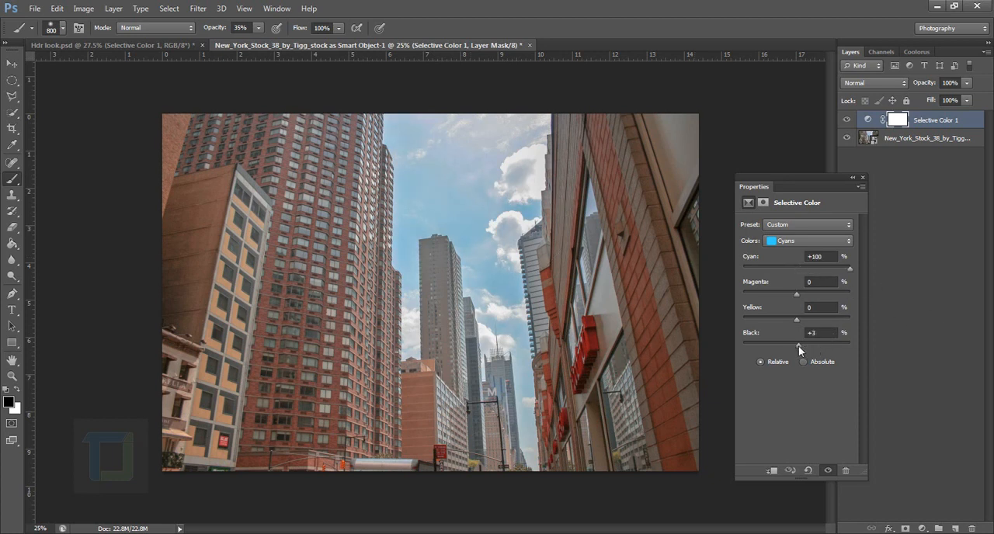
left_click_drag(798, 346, 953, 356)
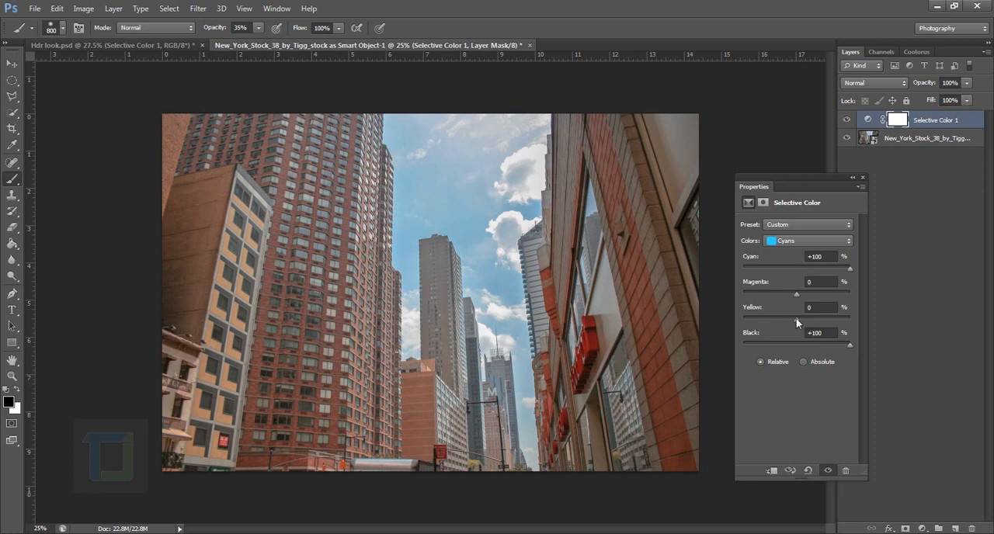
left_click_drag(798, 321, 731, 316)
In Hdr look.psd, set the Yellow of the Selective Color Cyans to -100 and check the Blues values
left_click(87, 44)
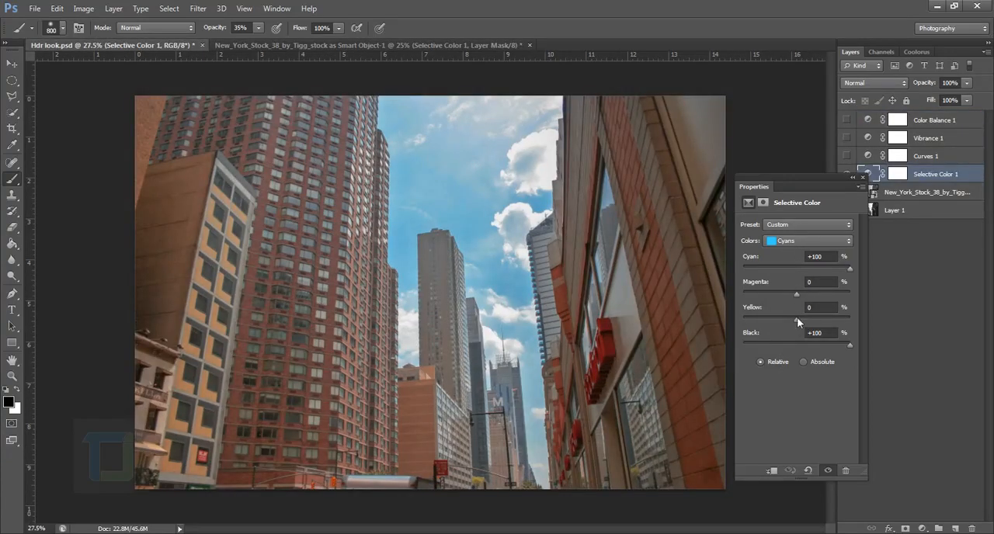
left_click_drag(797, 318, 739, 344)
left_click(787, 241)
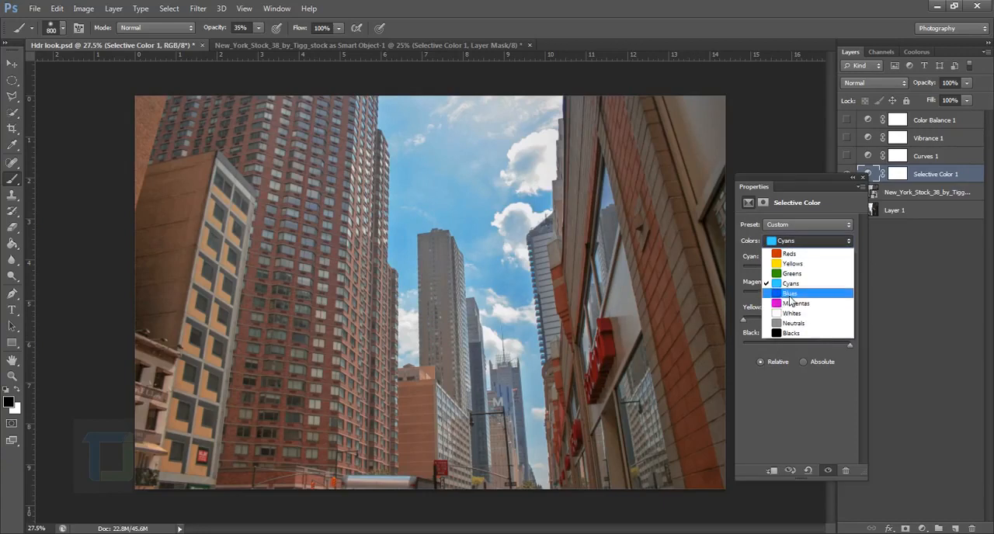
left_click(785, 288)
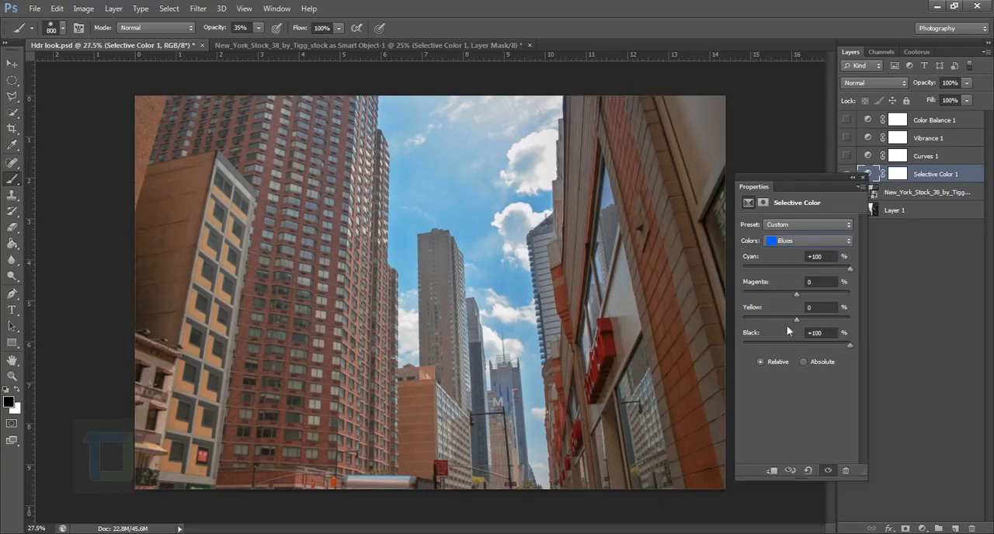
Set the New York photo's Selective Color Blues to Cyan +100, Yellow -100 and Black +100
left_click(316, 47)
left_click(810, 243)
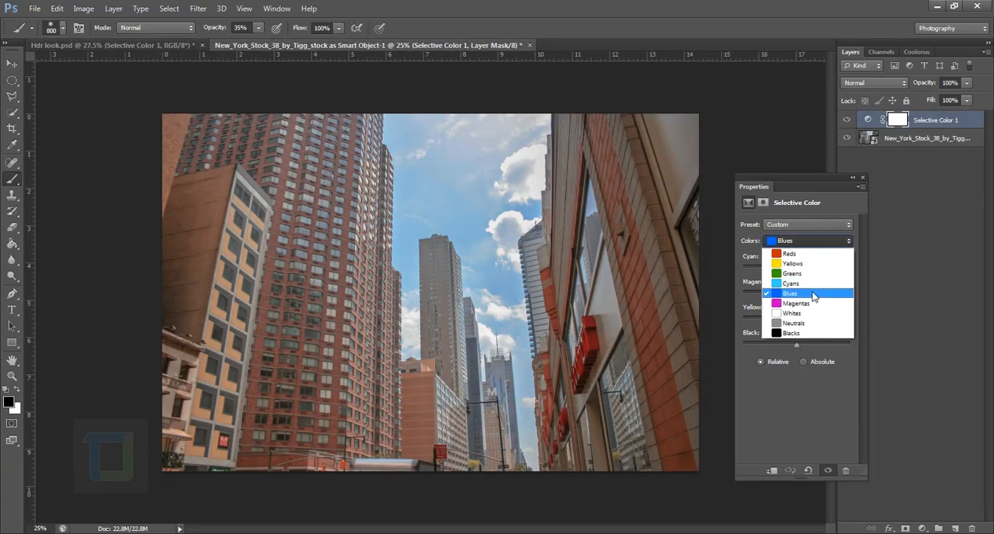
left_click(812, 292)
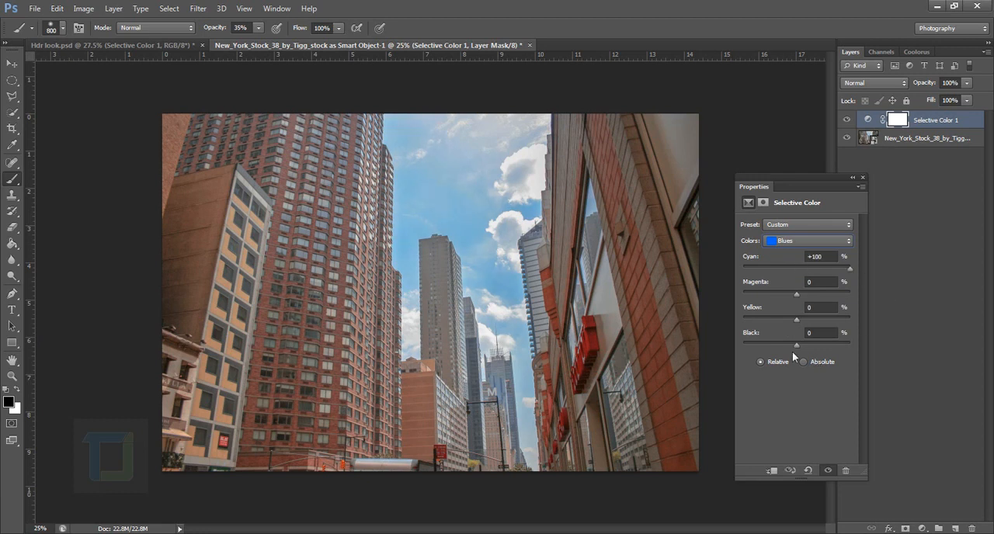
left_click_drag(796, 321, 630, 316)
left_click_drag(840, 344, 867, 358)
Look through the remaining Selective Color ranges in Hdr look.psd and collapse the layer's properties
left_click(124, 45)
left_click(807, 240)
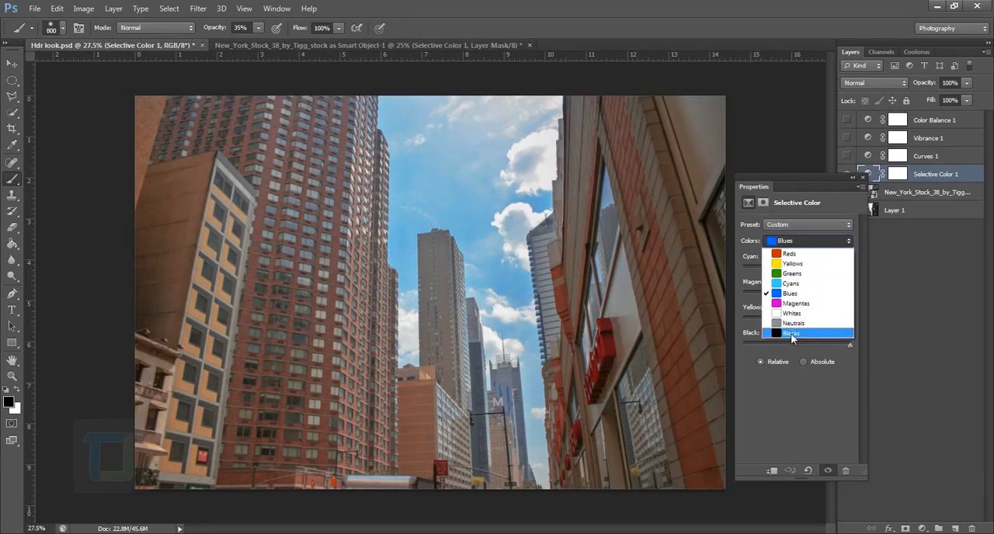
left_click(800, 229)
left_click(857, 179)
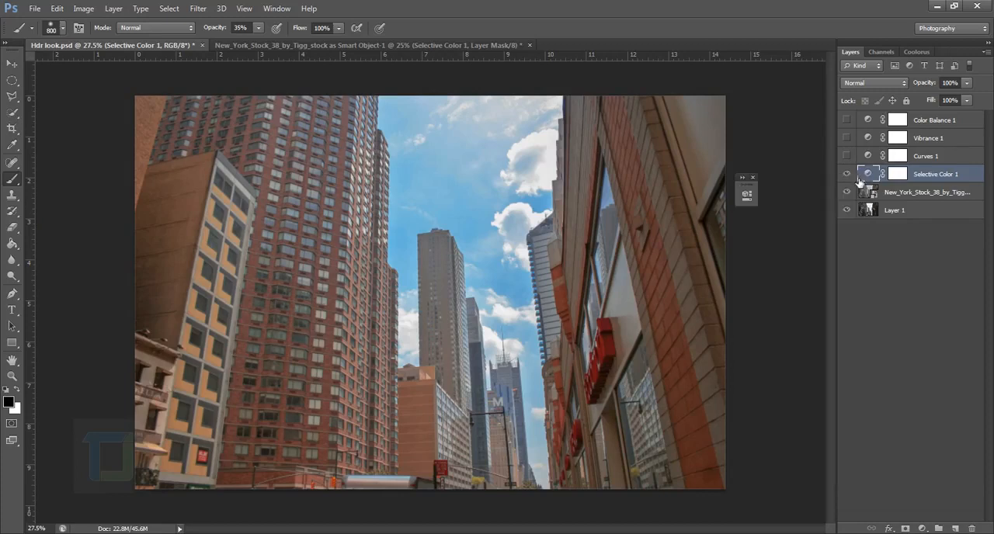
Switch to the New York photo and compare it with and without the Selective Color adjustment
left_click(489, 49)
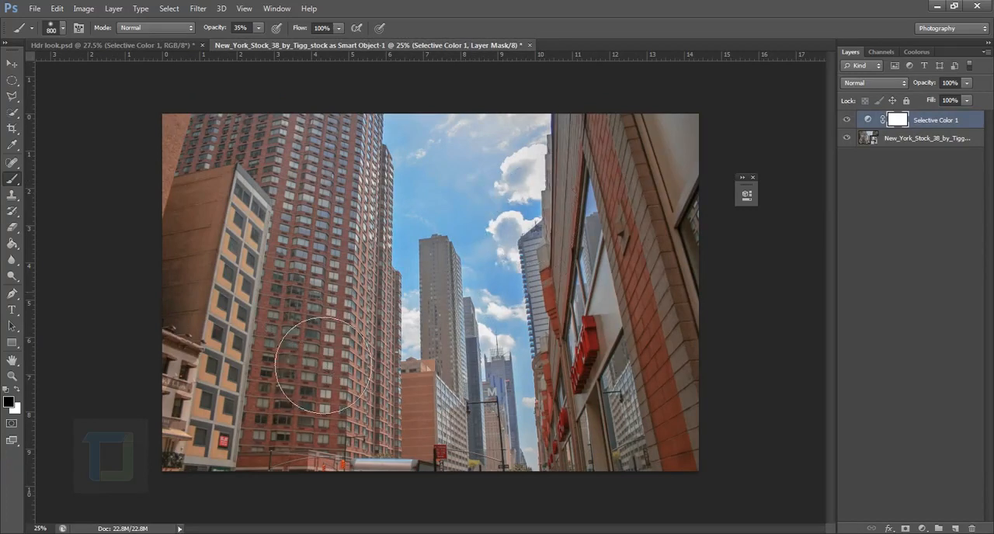
left_click(752, 177)
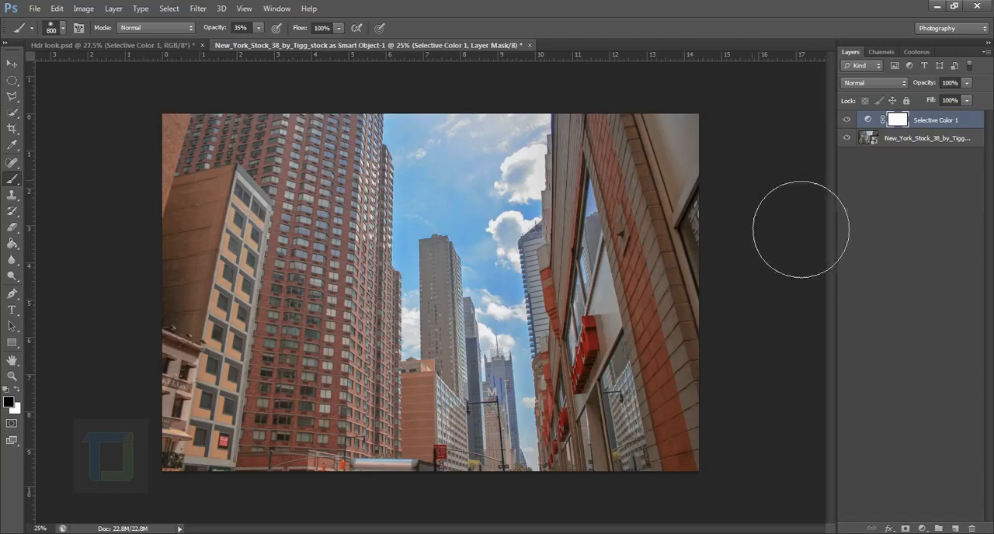
left_click(846, 120)
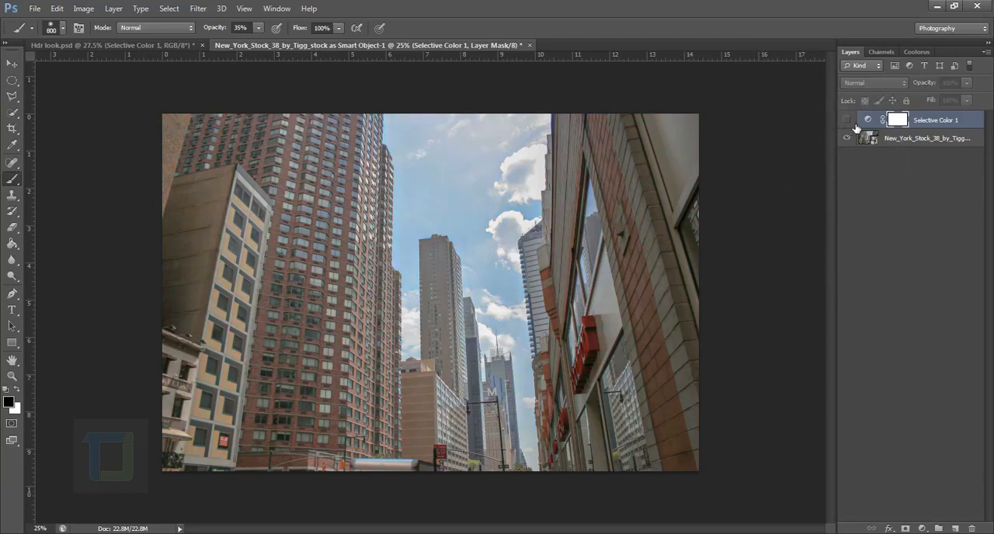
left_click(846, 121)
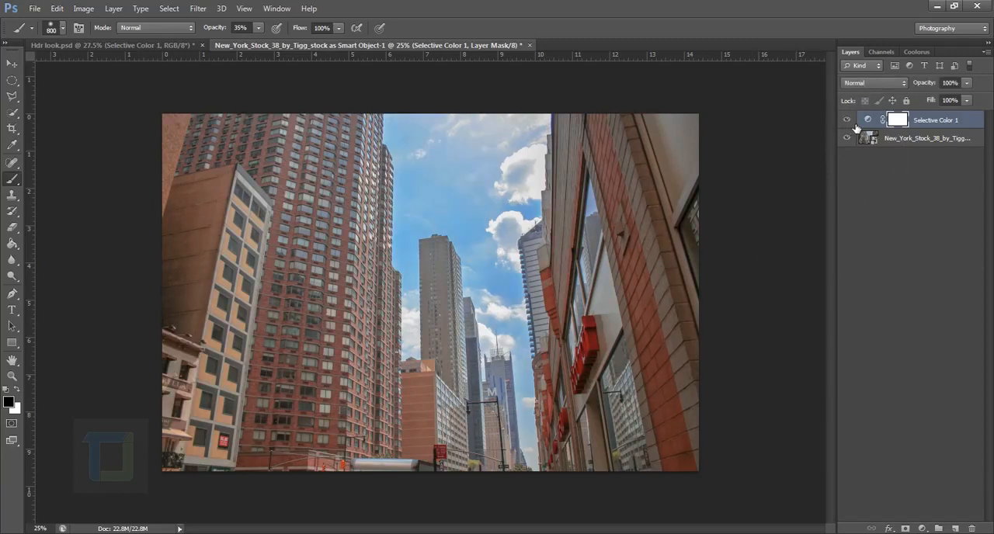
Hide the Selective Color layer and try a Vibrance adjustment layer above the photo with Vibrance +100 and Saturation -2
left_click(847, 119)
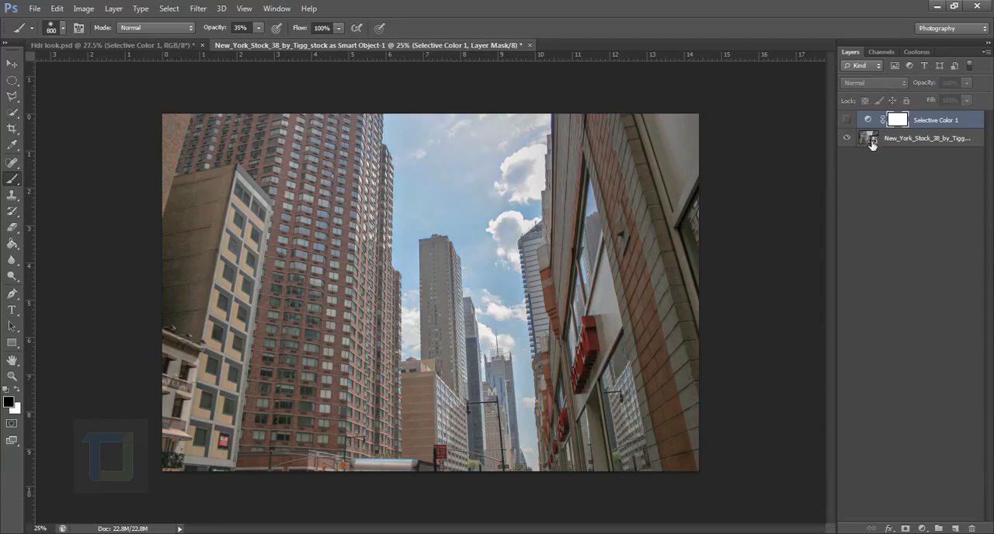
left_click(876, 146)
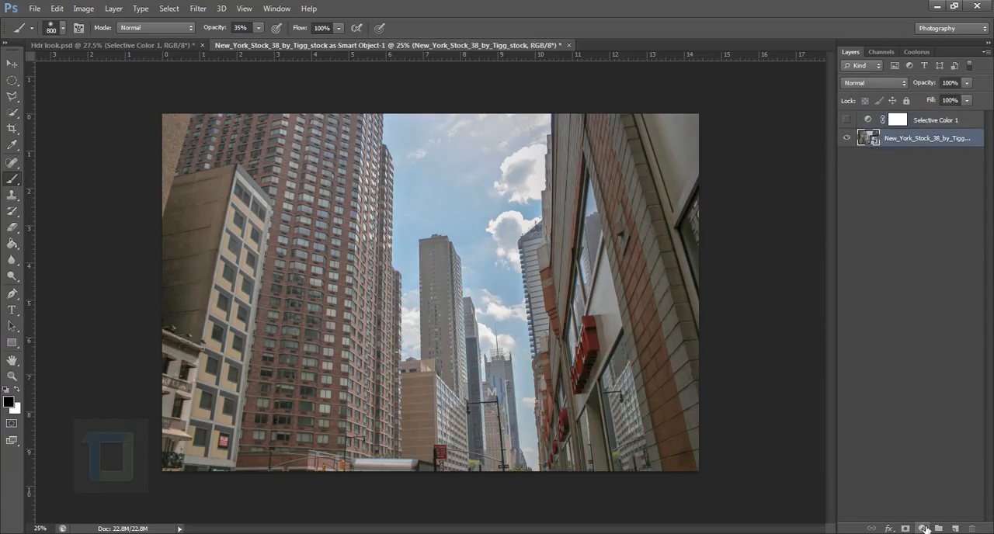
left_click(922, 528)
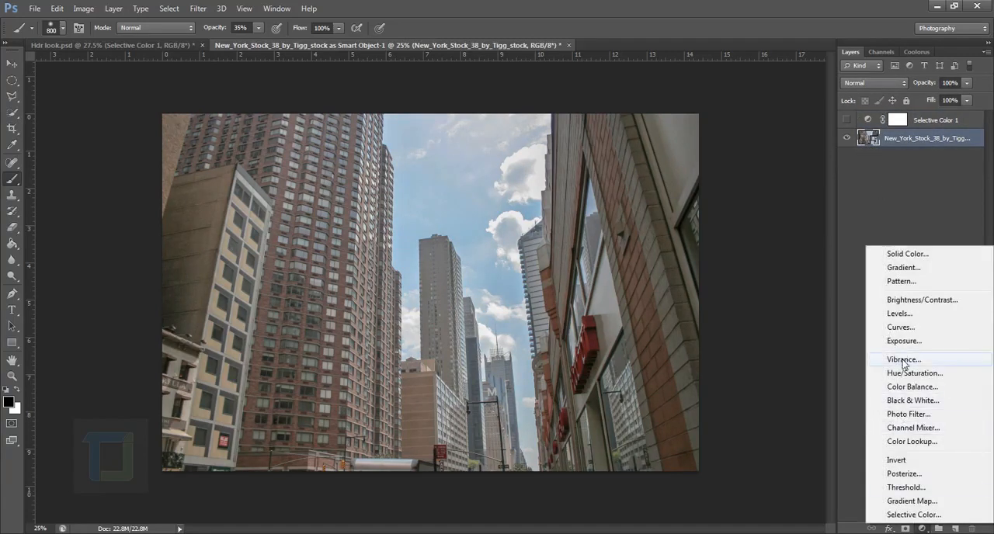
left_click(904, 360)
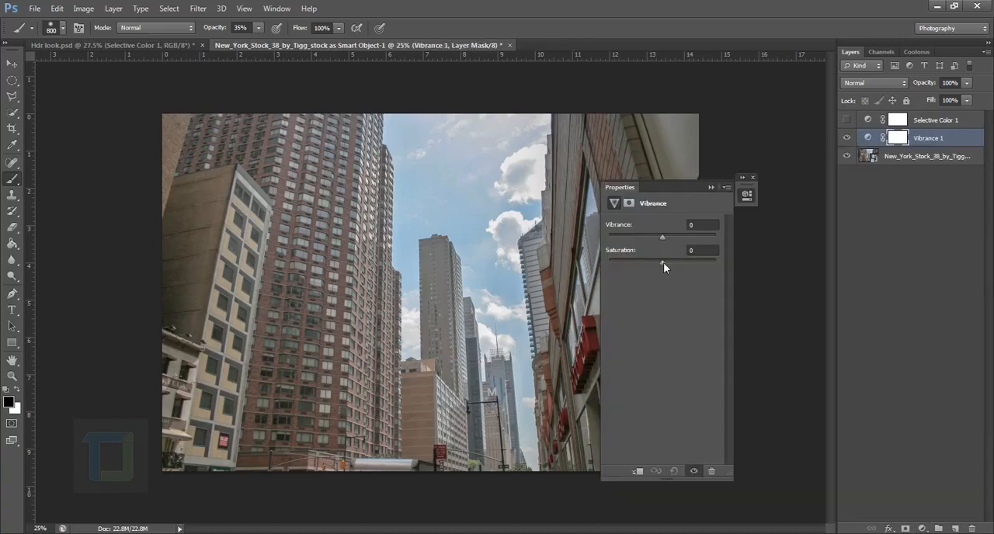
left_click_drag(663, 262, 738, 278)
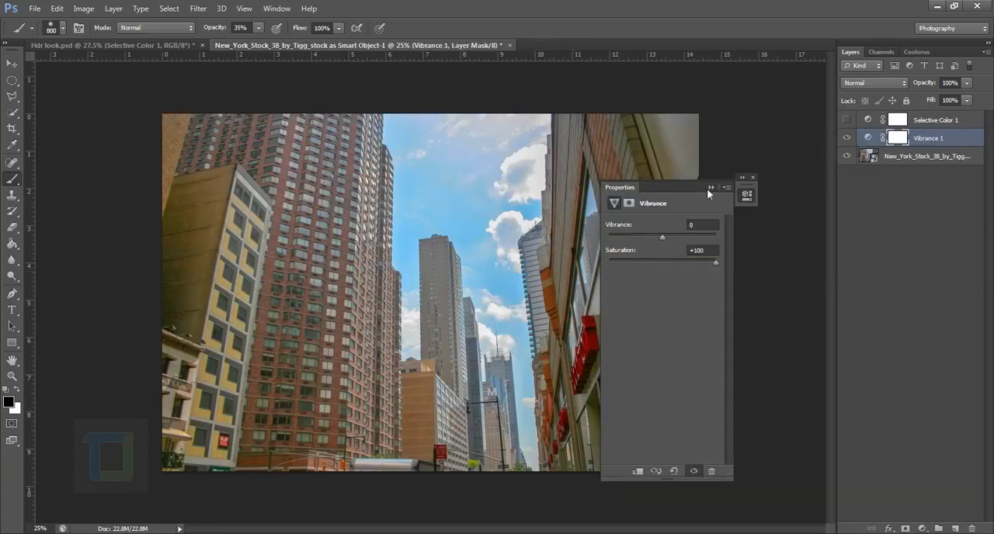
left_click_drag(681, 189, 812, 196)
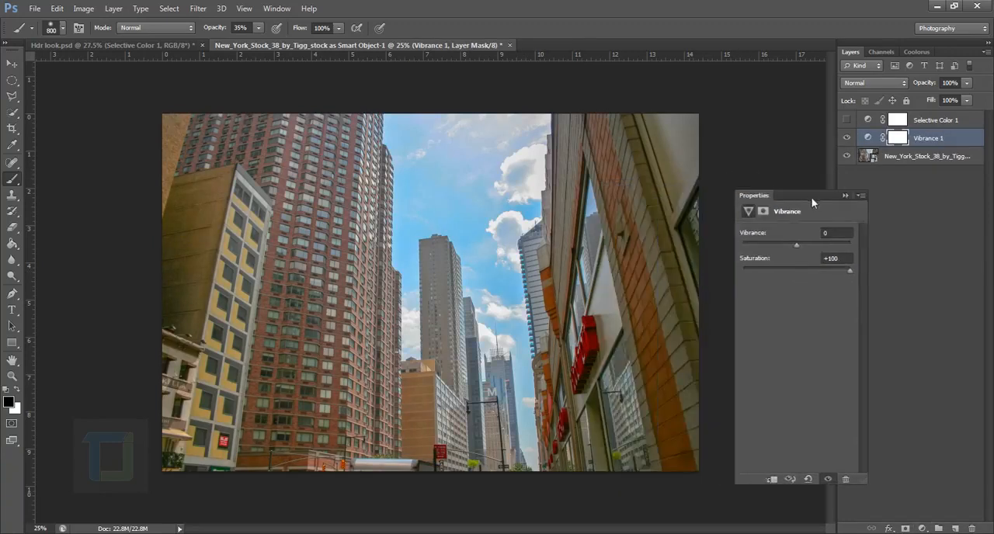
left_click(796, 268)
left_click_drag(799, 246, 967, 255)
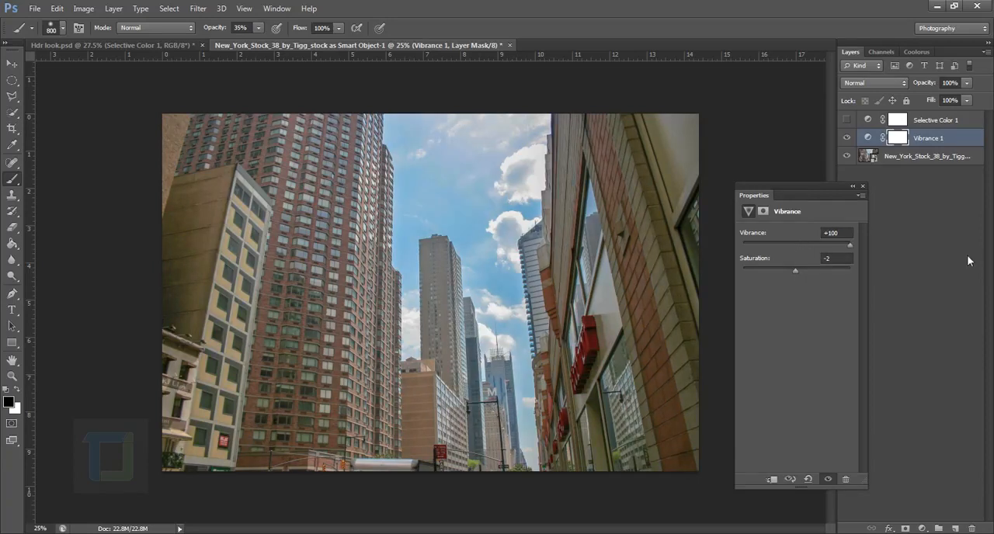
left_click(852, 186)
Compare the Vibrance and Selective Color effects, delete the Vibrance layer and keep the Selective Color layer visible and selected
left_click(852, 141)
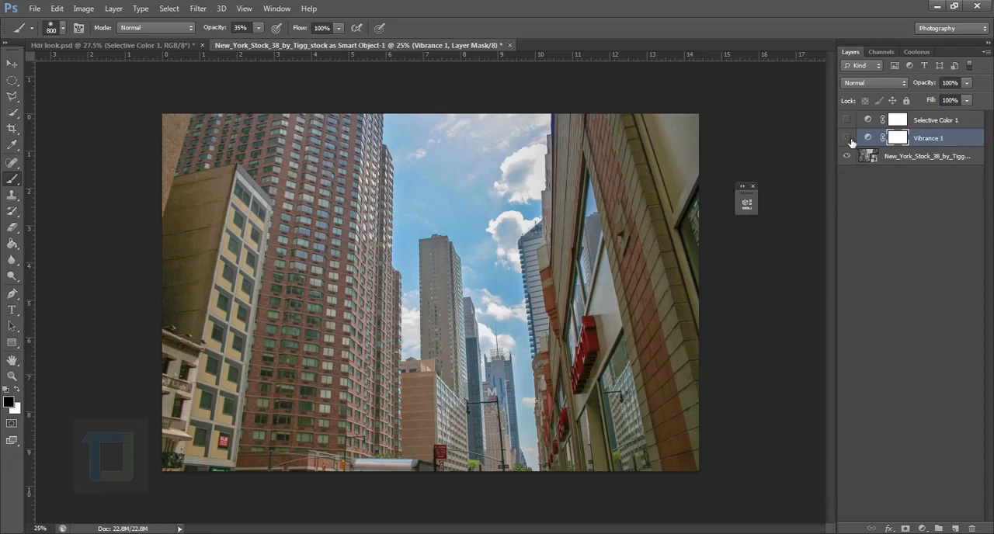
left_click(850, 127)
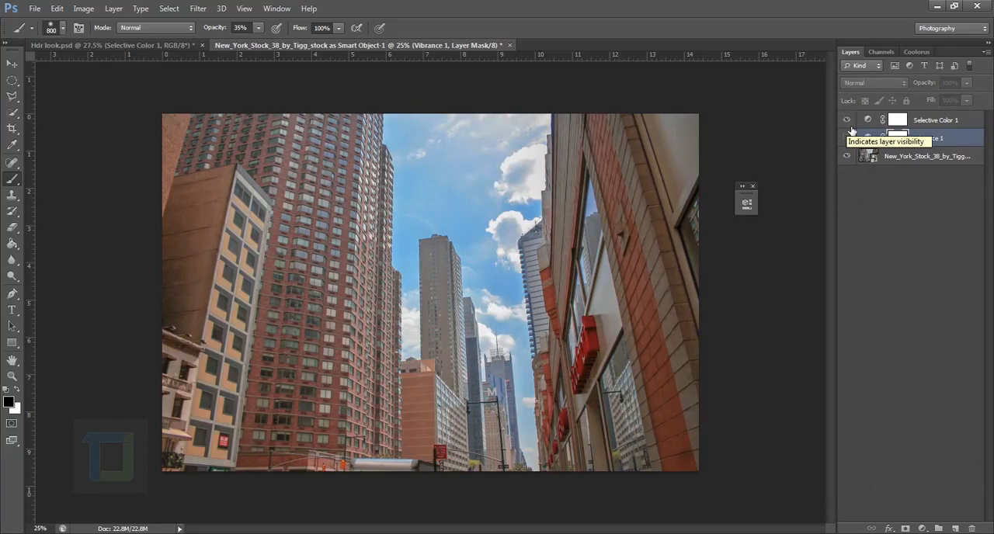
left_click(850, 128)
left_click(852, 140)
left_click(852, 141)
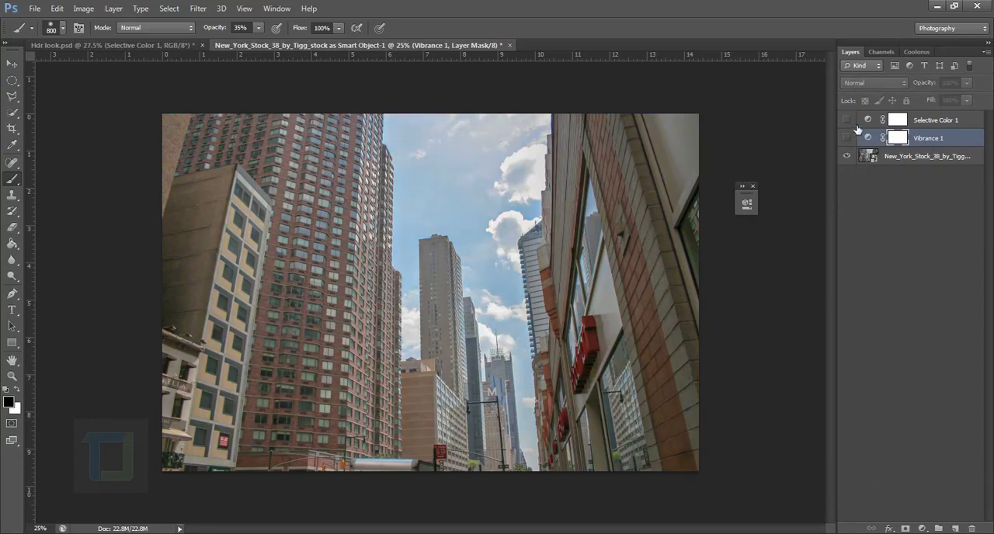
left_click(846, 119)
left_click(869, 137)
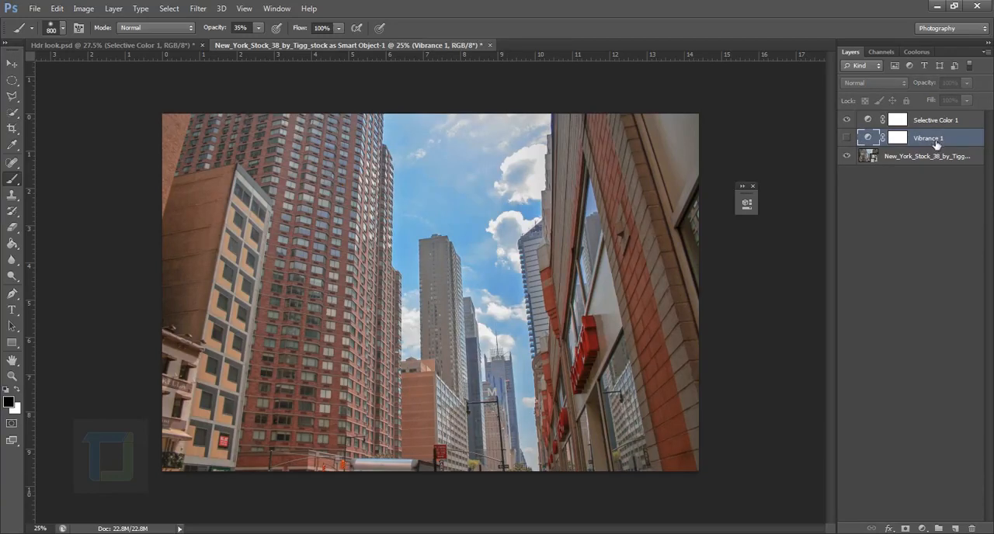
key("Delete")
left_click(869, 122)
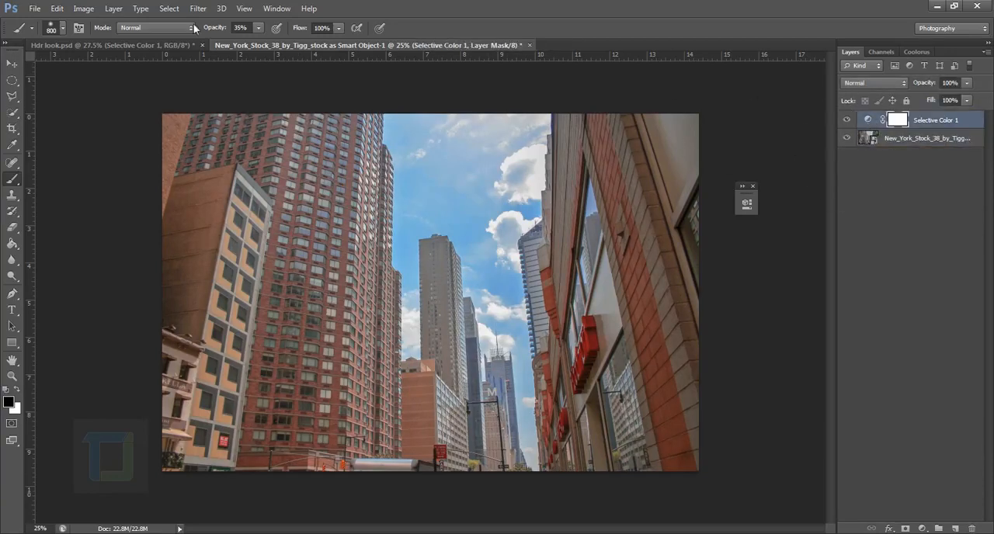
In Hdr look.psd, show the Curves layer and open its curve for inspection
left_click(88, 40)
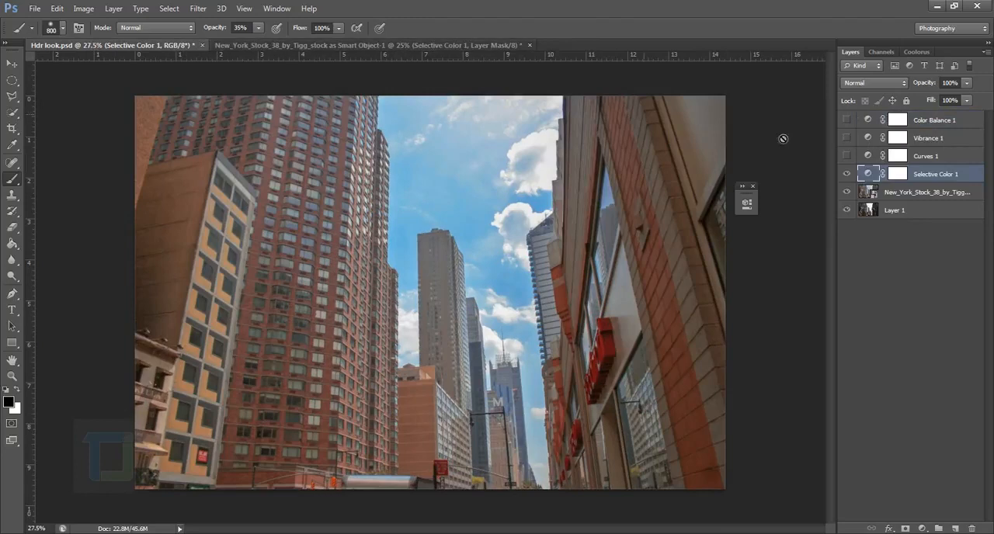
left_click(847, 155)
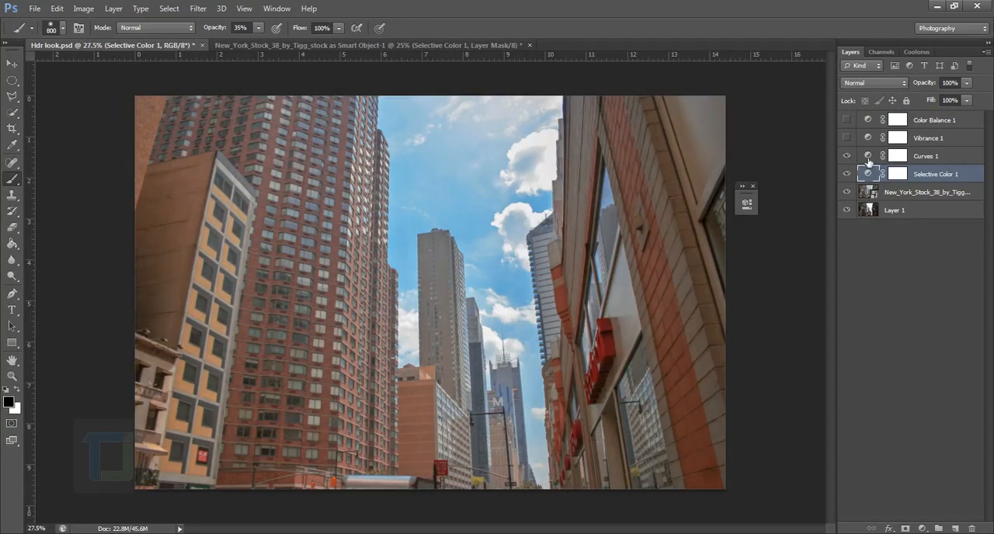
double_click(868, 156)
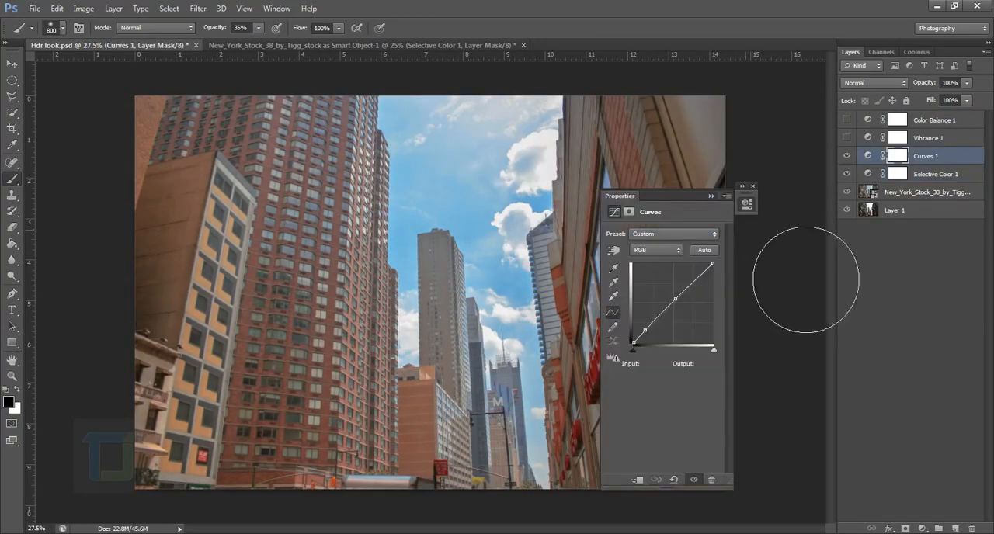
Add a Curves layer to the New York photo with a midtone point at Input 121, Output 131 and a shadow point at Input 26, Output 28
left_click(335, 44)
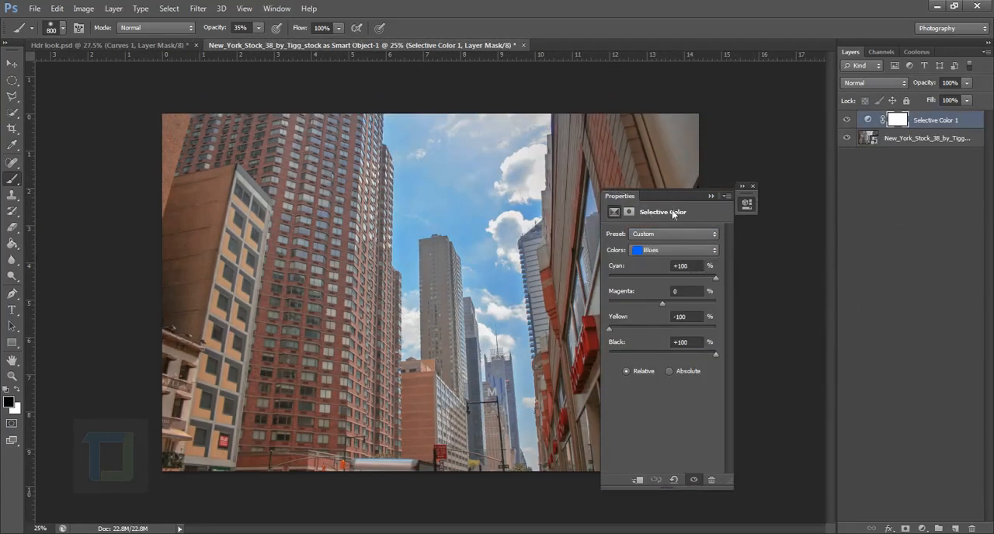
left_click(752, 186)
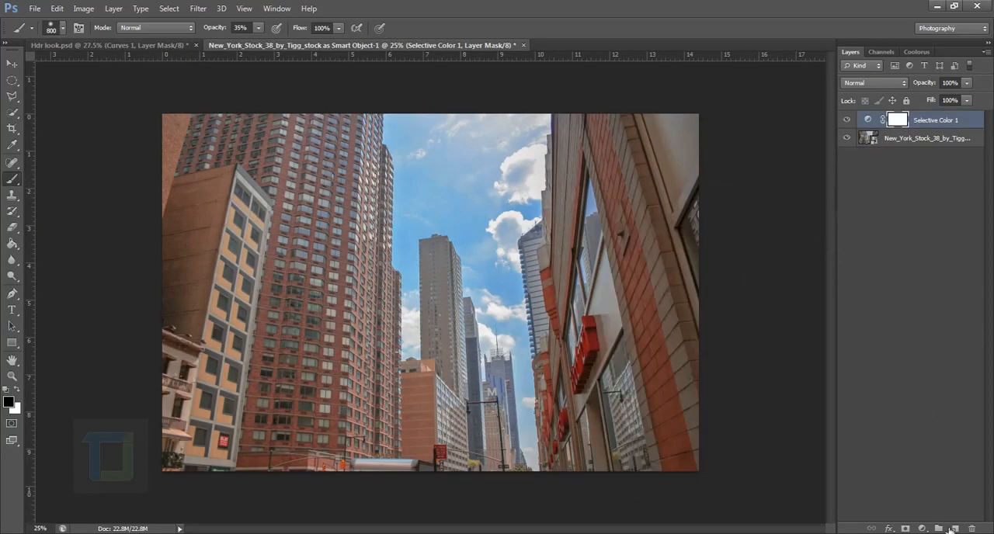
left_click(922, 529)
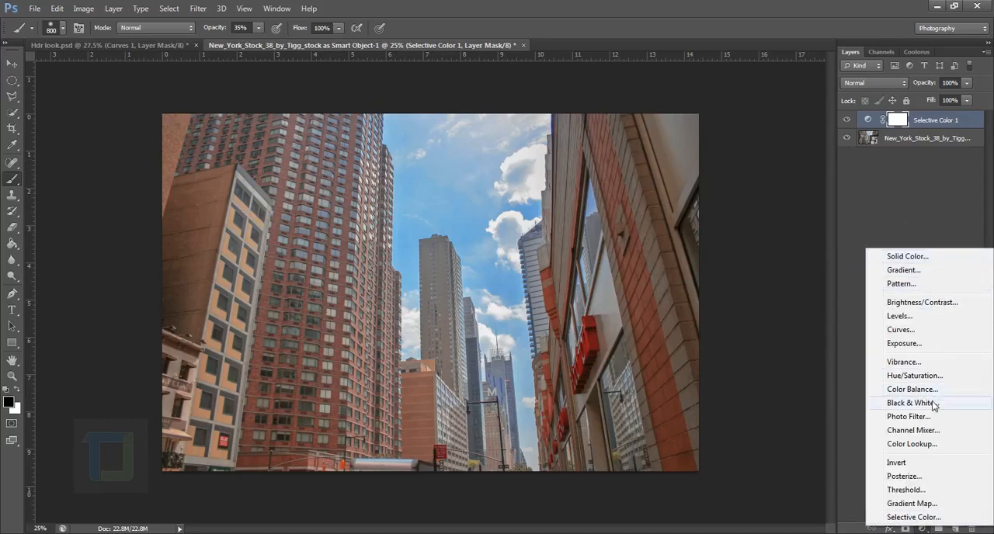
left_click(921, 336)
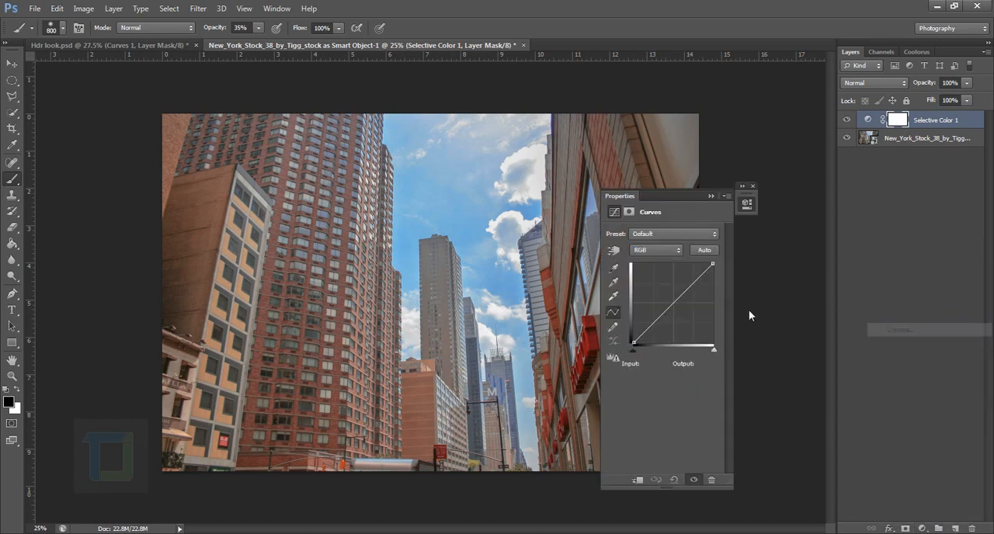
left_click(671, 302)
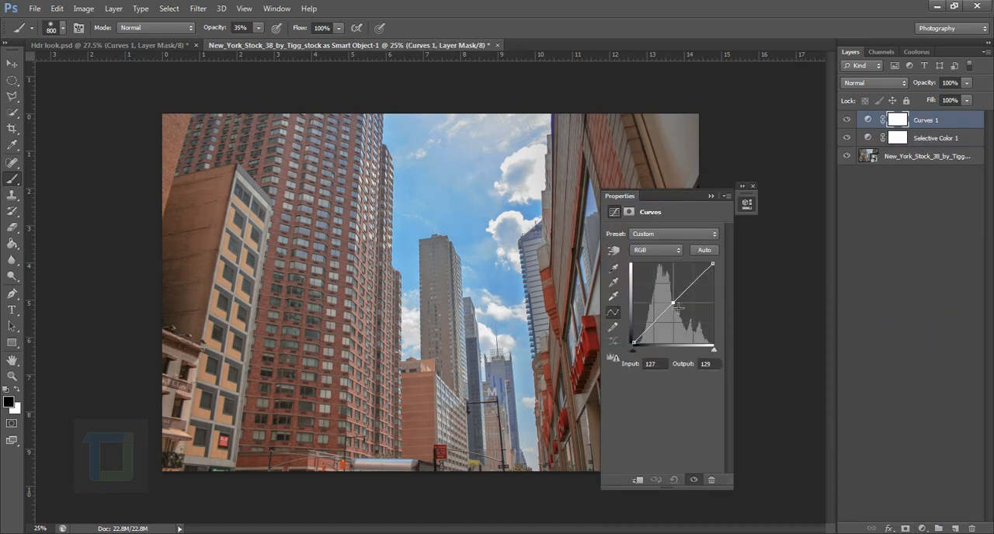
left_click(643, 331)
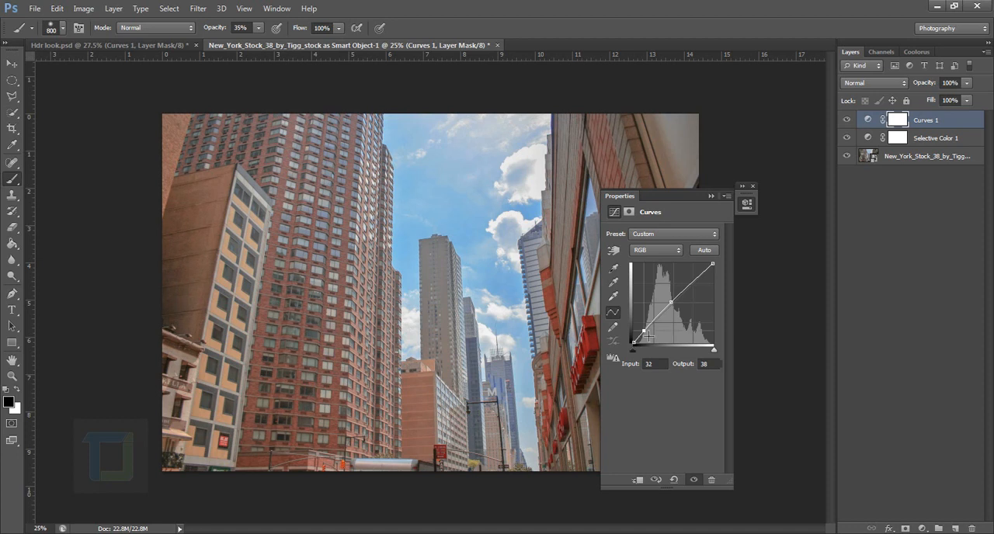
left_click_drag(647, 335, 647, 338)
Clear the curve settings off the New York photo and compare it with and without the Curves adjustment
left_click_drag(666, 198, 806, 207)
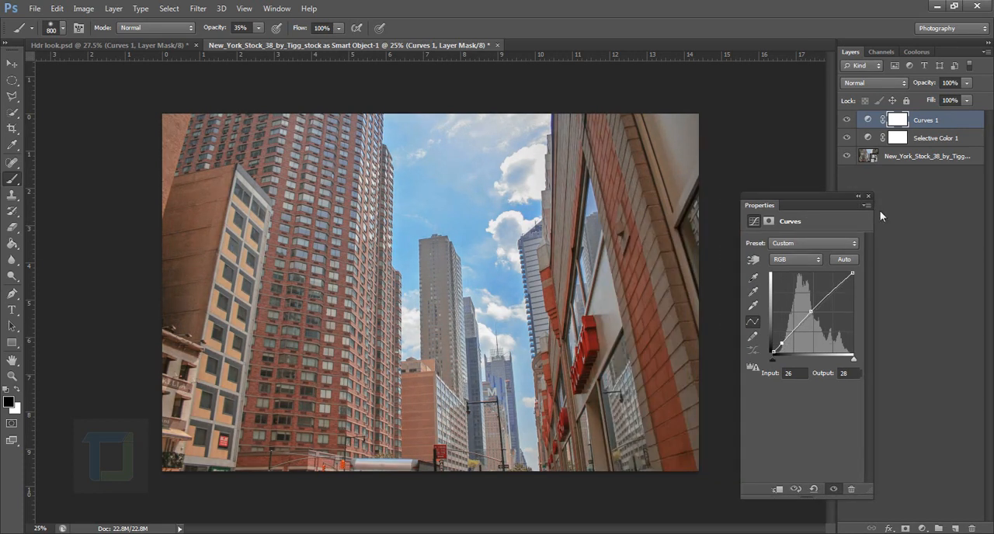
left_click(858, 195)
left_click(847, 120)
left_click(846, 120)
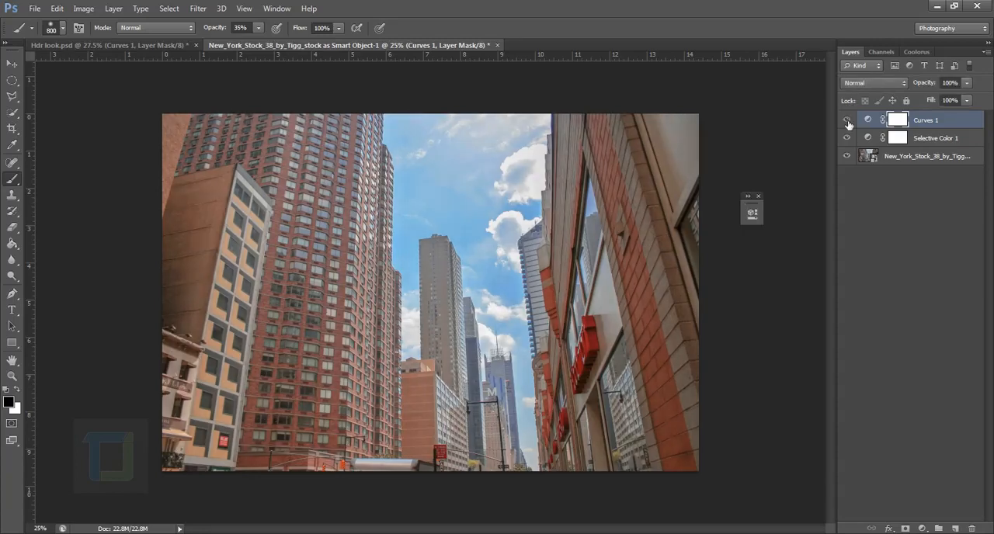
In Hdr look.psd, select the Vibrance layer and make it visible
left_click(167, 44)
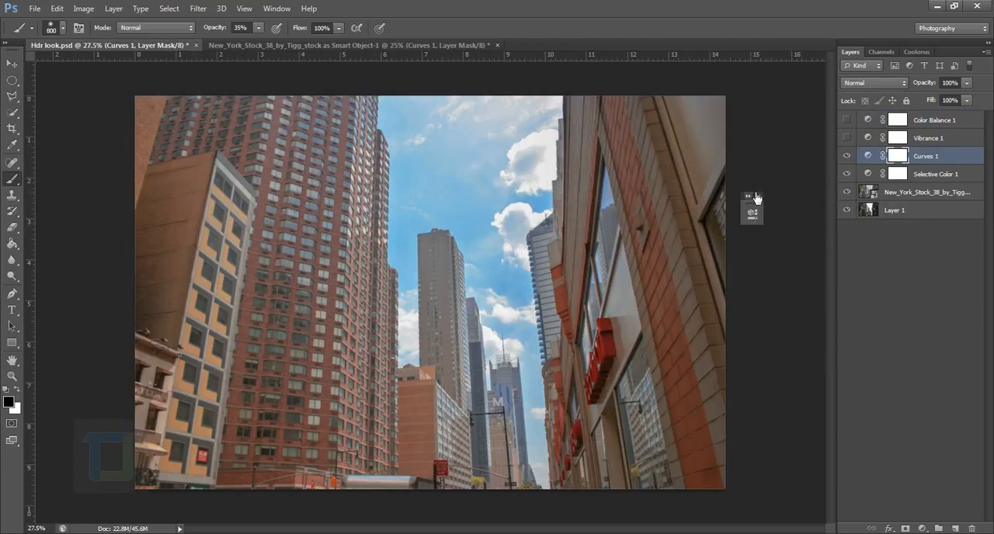
left_click(855, 140)
left_click(848, 139)
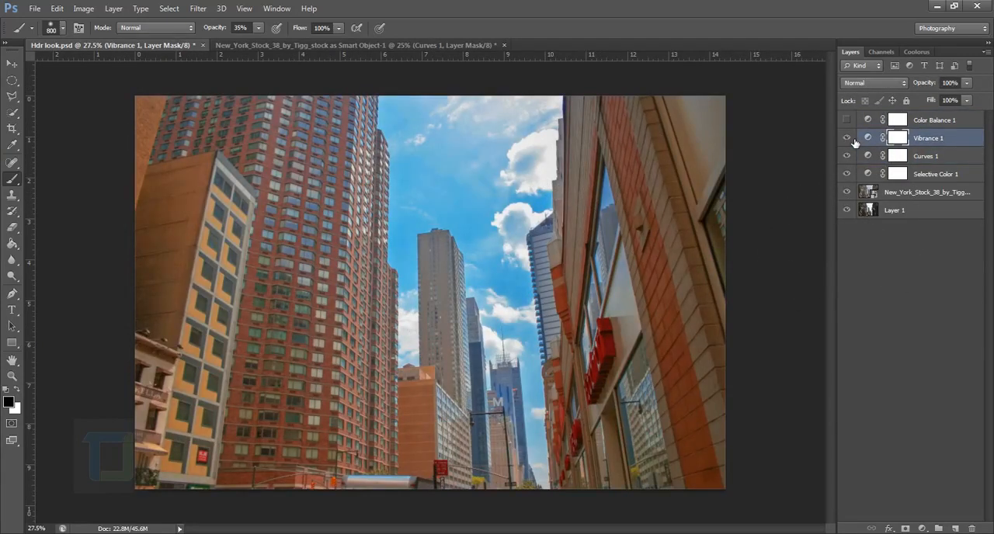
Add a Vibrance adjustment layer above Curves in the New York photo and set its Vibrance to +62
left_click(320, 42)
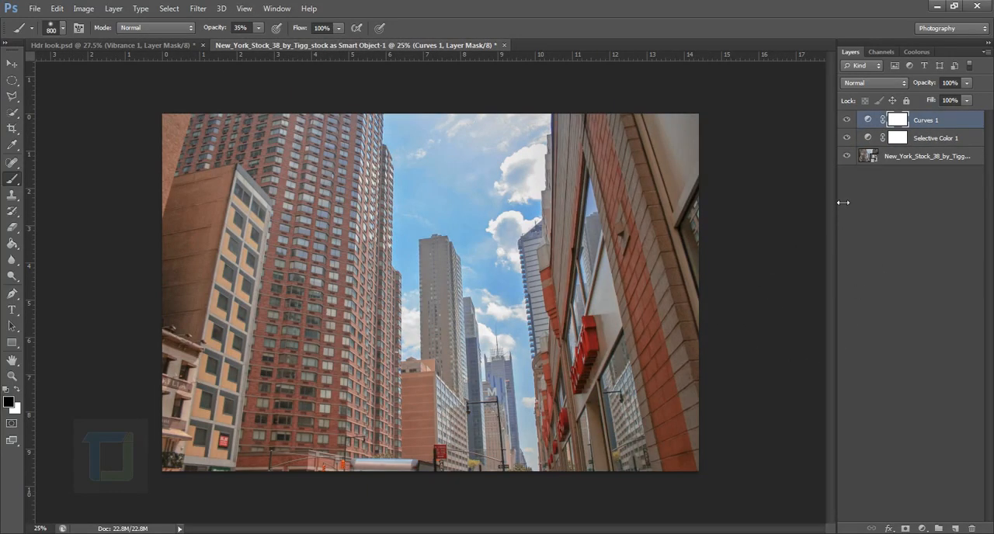
left_click(851, 158, "alt")
left_click(850, 157, "alt")
left_click(922, 529)
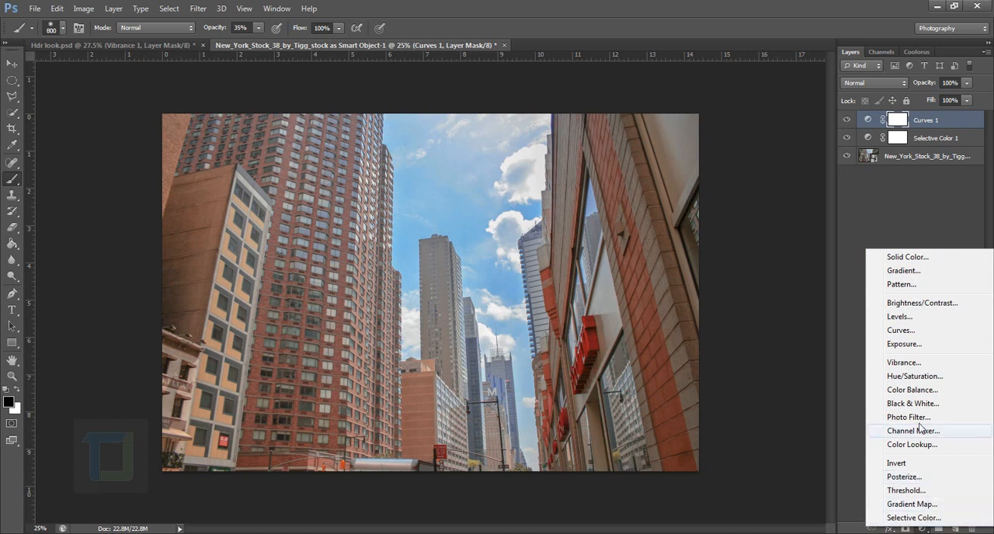
left_click(904, 362)
left_click_drag(668, 254, 773, 243)
left_click_drag(652, 205, 840, 245)
left_click_drag(898, 293, 883, 291)
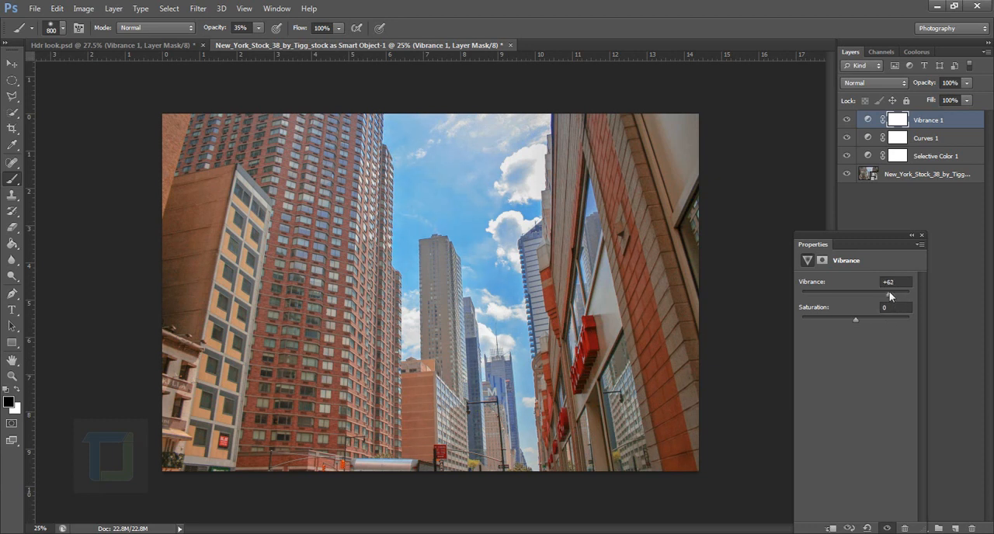
left_click(912, 235)
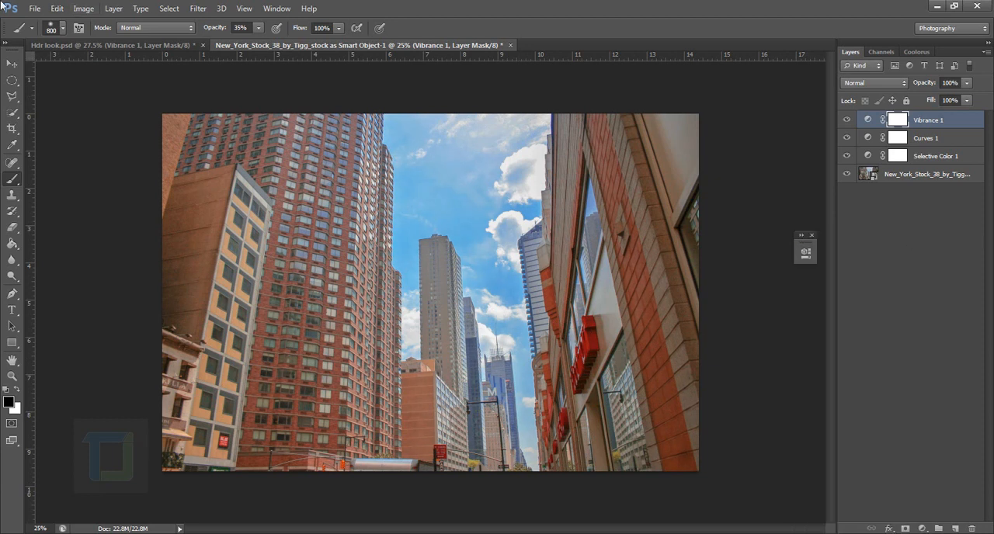
In Hdr look.psd, make the Color Balance layer visible and select it
left_click(101, 46)
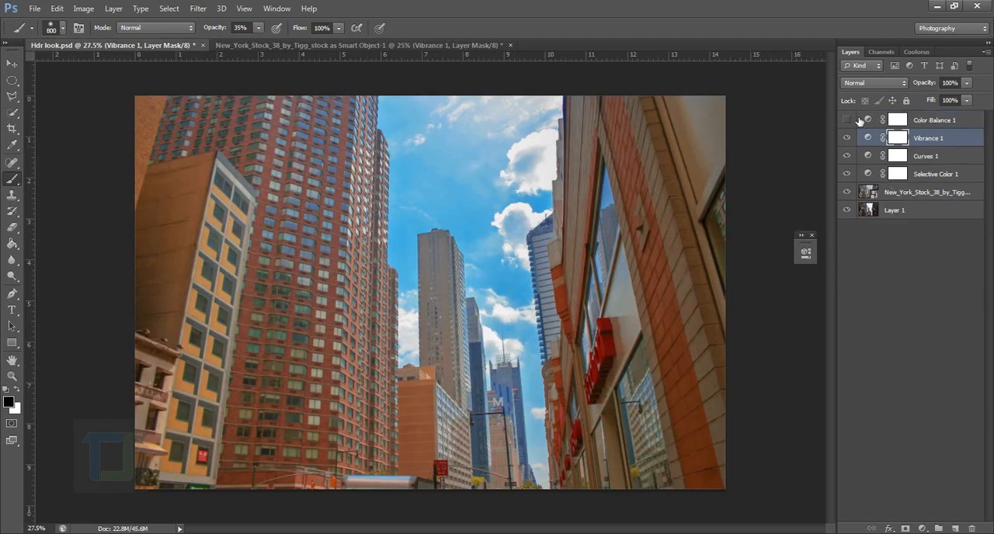
left_click(846, 121)
left_click(875, 127)
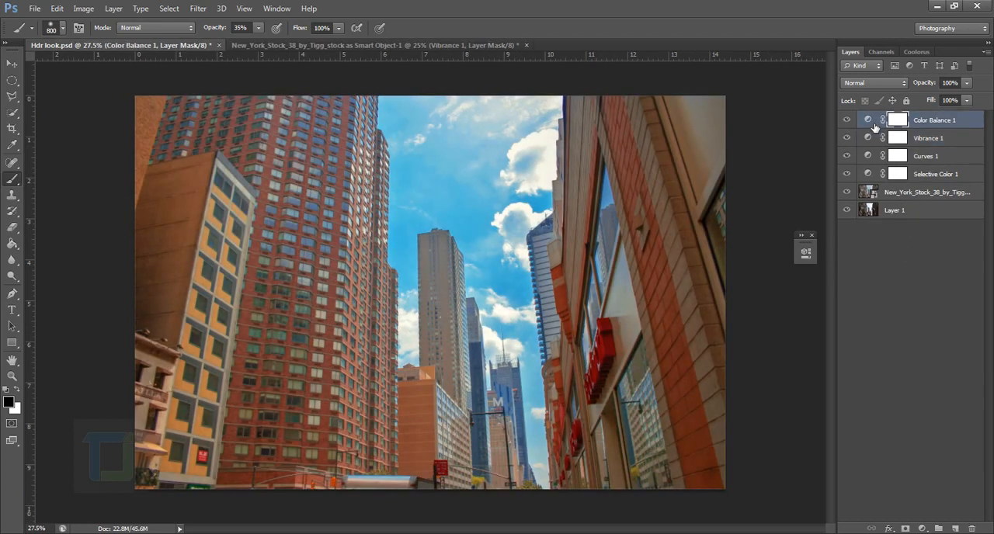
Examine the Shadows settings of the reference's Color Balance layer, comparing the image with and without Preserve Luminosity
double_click(872, 122)
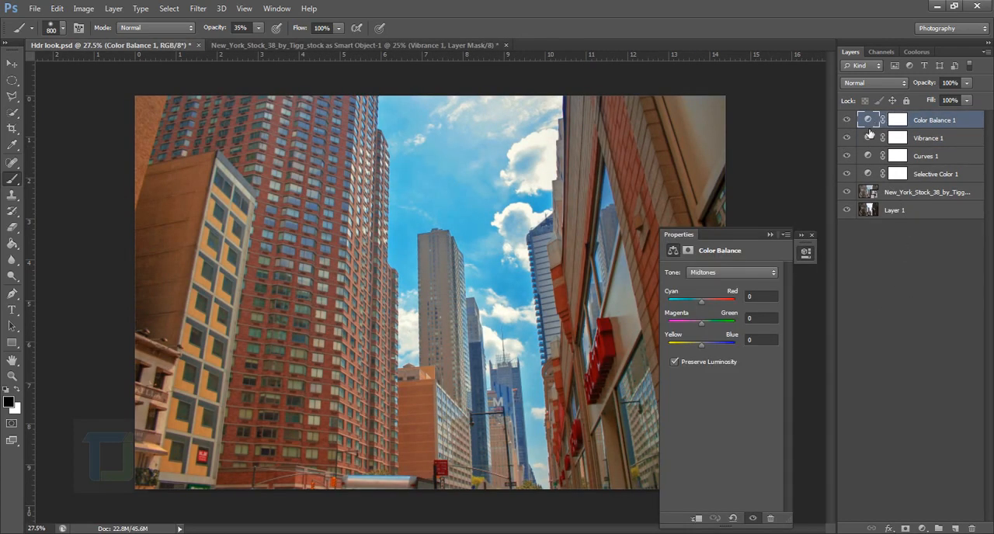
left_click(722, 273)
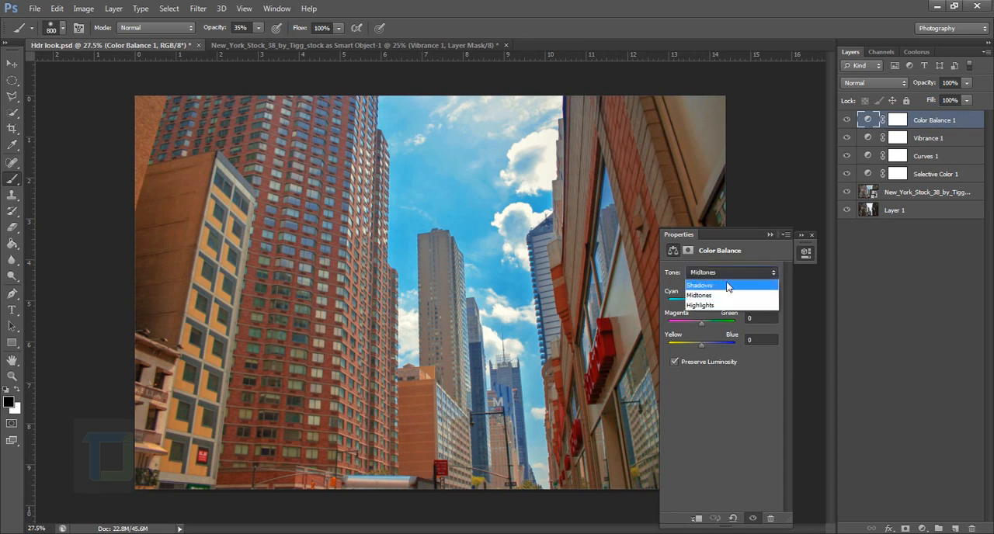
left_click(730, 291)
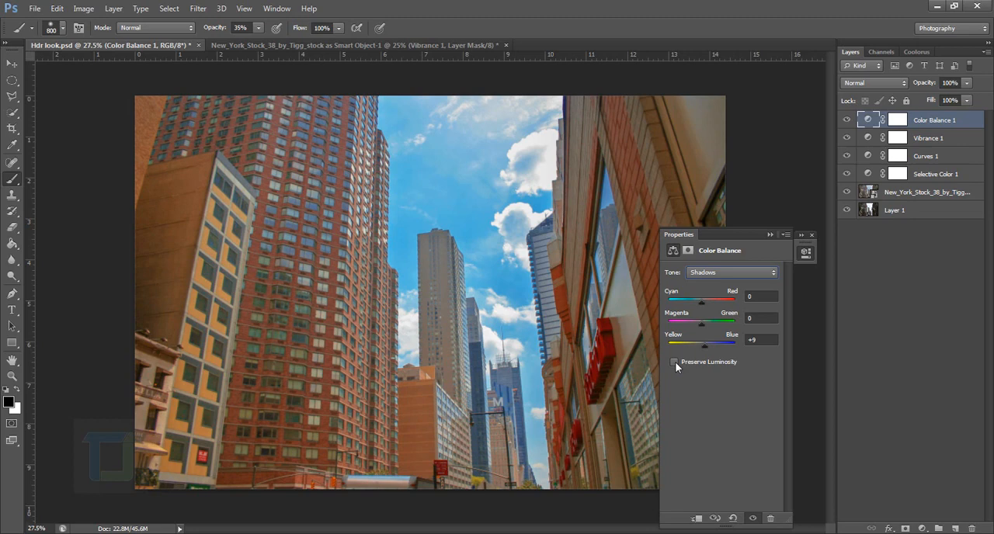
left_click(675, 361)
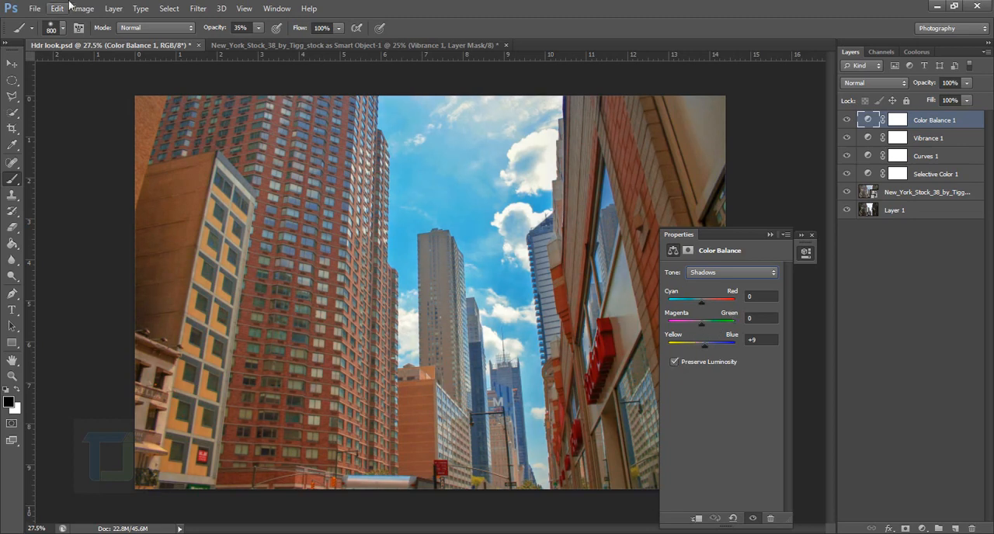
Add a Color Balance adjustment layer above Vibrance in the New York photo and shift its Shadows slightly towards blue
left_click(238, 47)
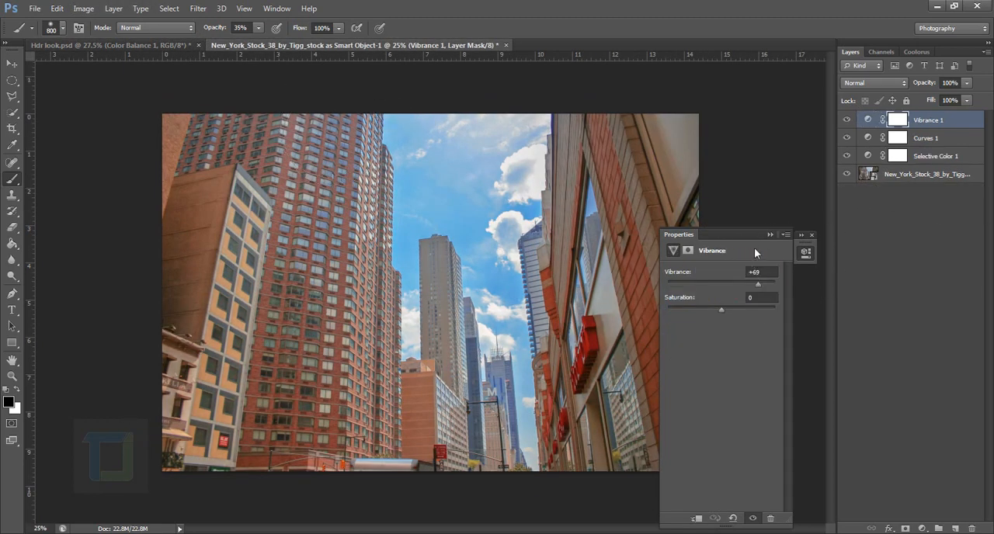
left_click(806, 251)
left_click(922, 528)
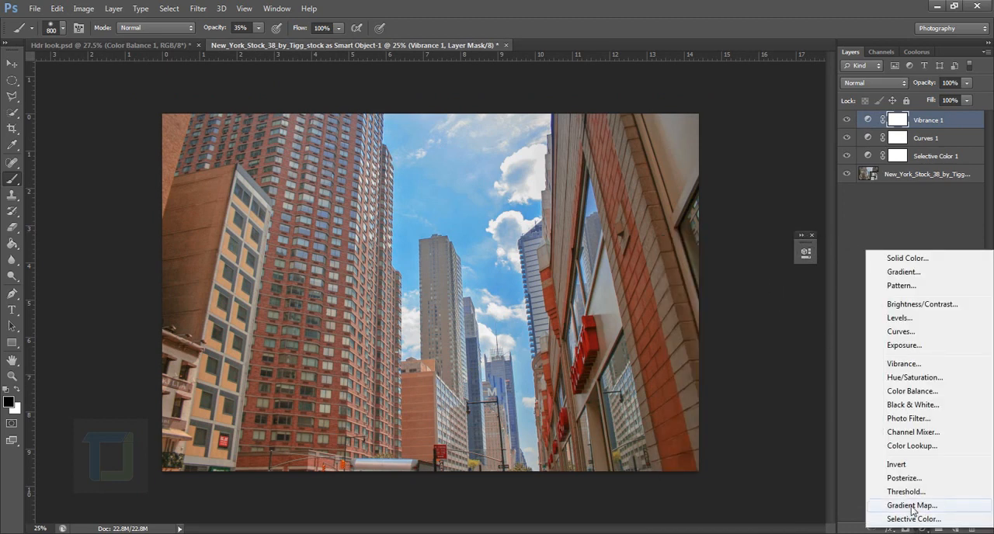
left_click(913, 391)
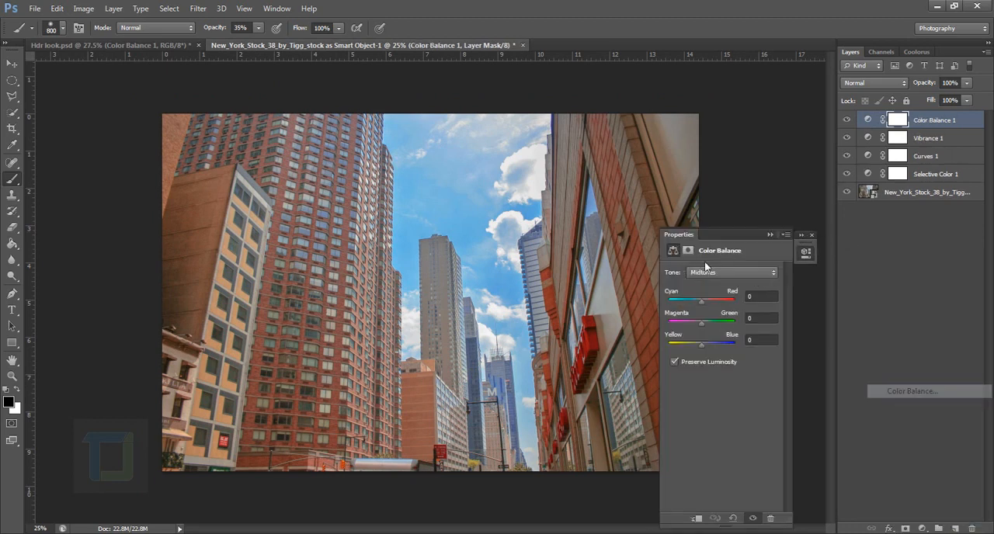
left_click(708, 272)
left_click(705, 285)
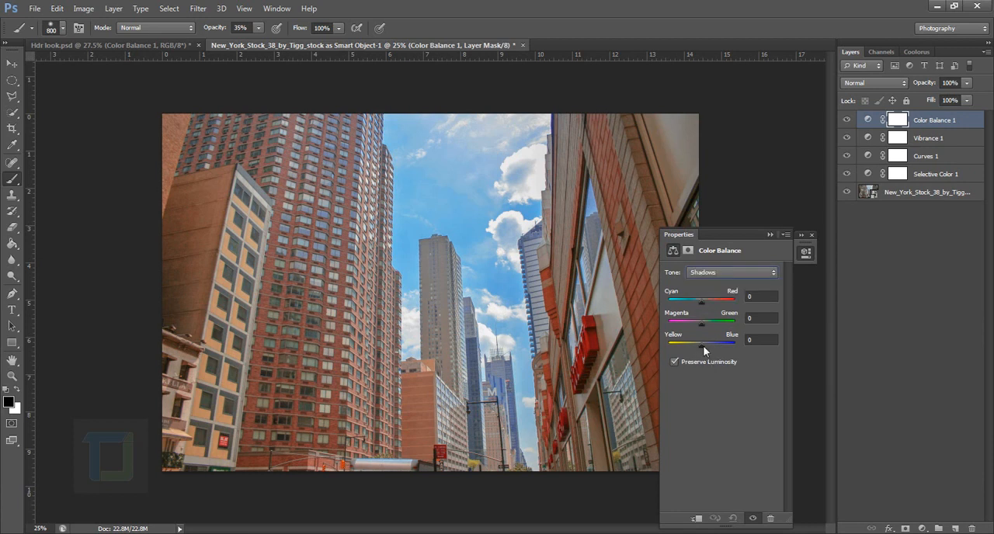
left_click_drag(703, 346, 703, 346)
left_click(805, 251)
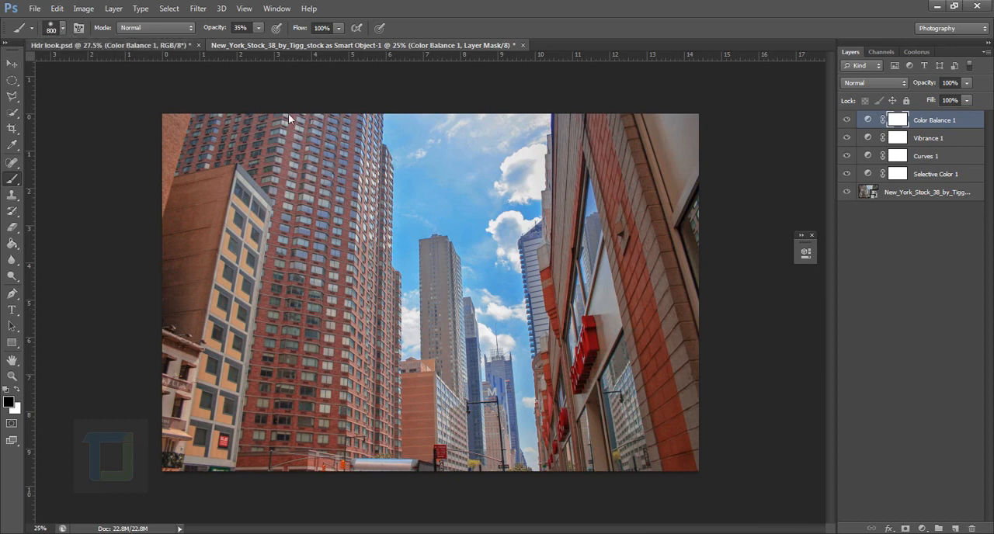
Check the Highlights settings of the Color Balance layer in Hdr look.psd
key("ctrl+Tab")
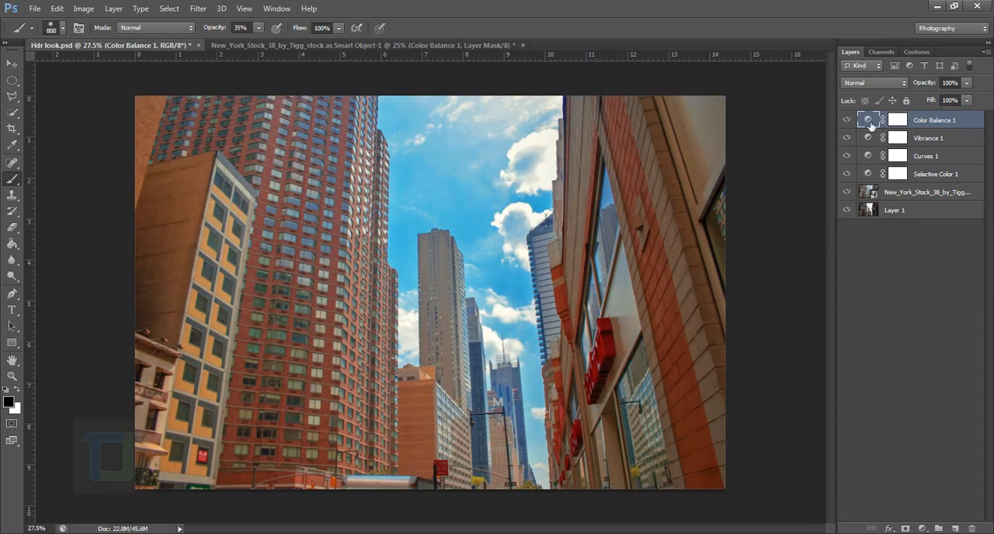
double_click(868, 121)
left_click(697, 273)
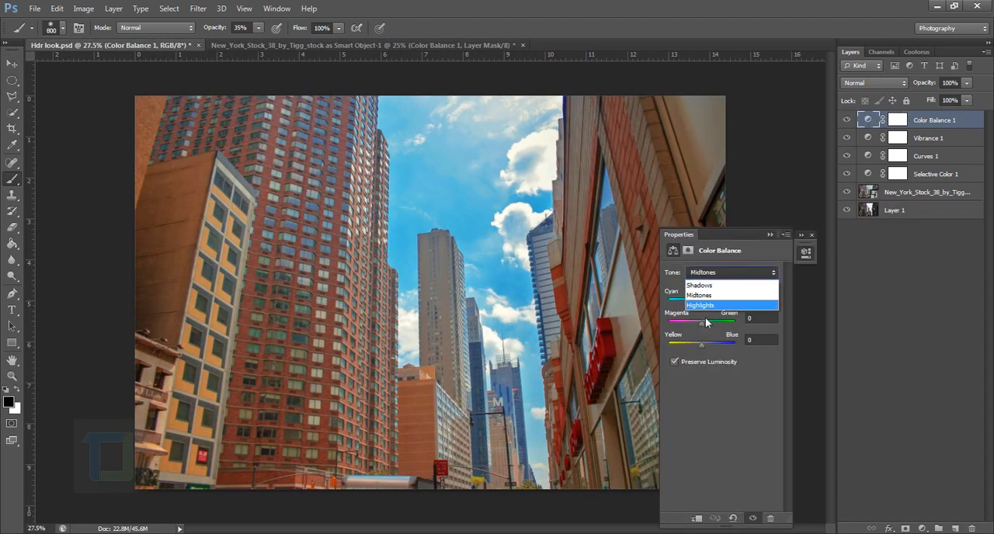
left_click(706, 308)
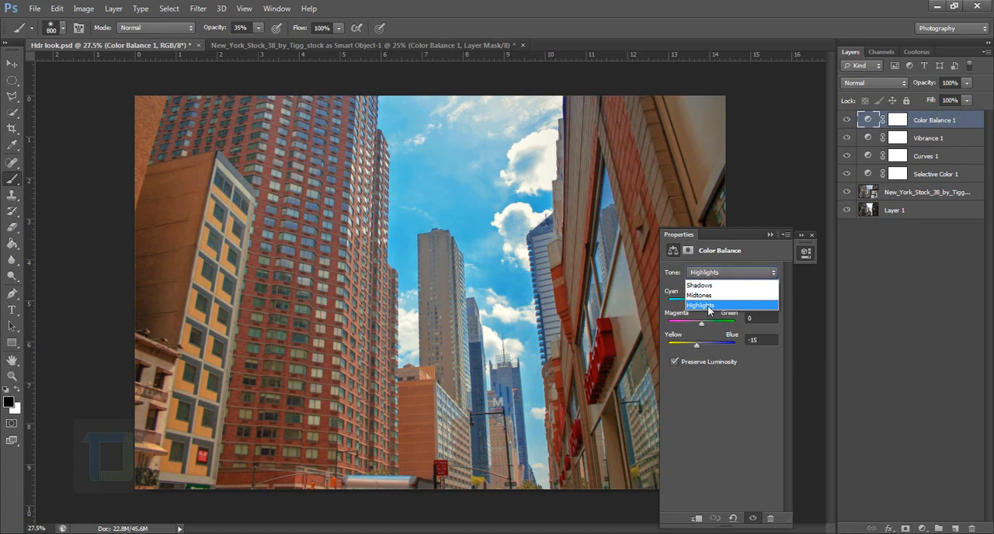
left_click(772, 233)
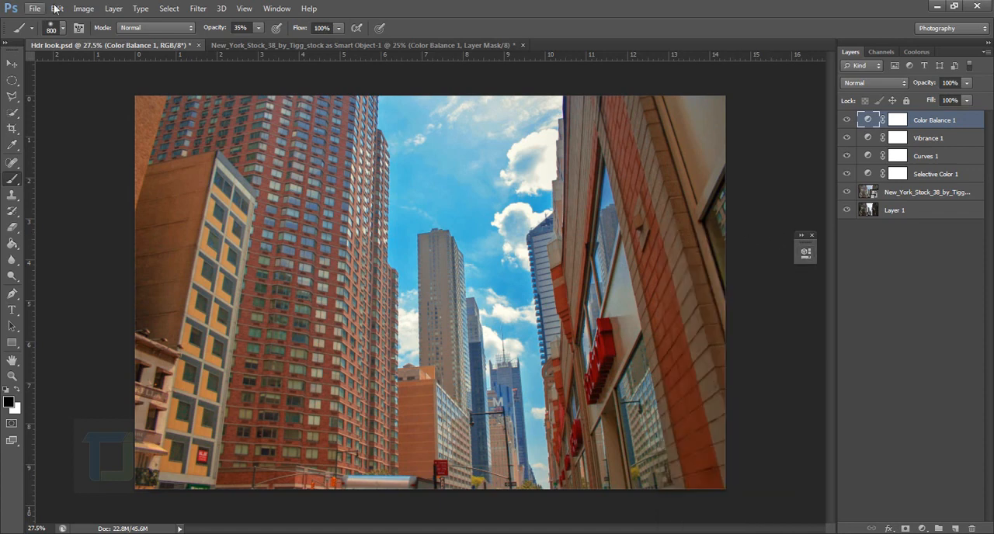
Shift the Highlights of the New York photo's Color Balance layer slightly towards yellow
left_click(276, 45)
double_click(868, 121)
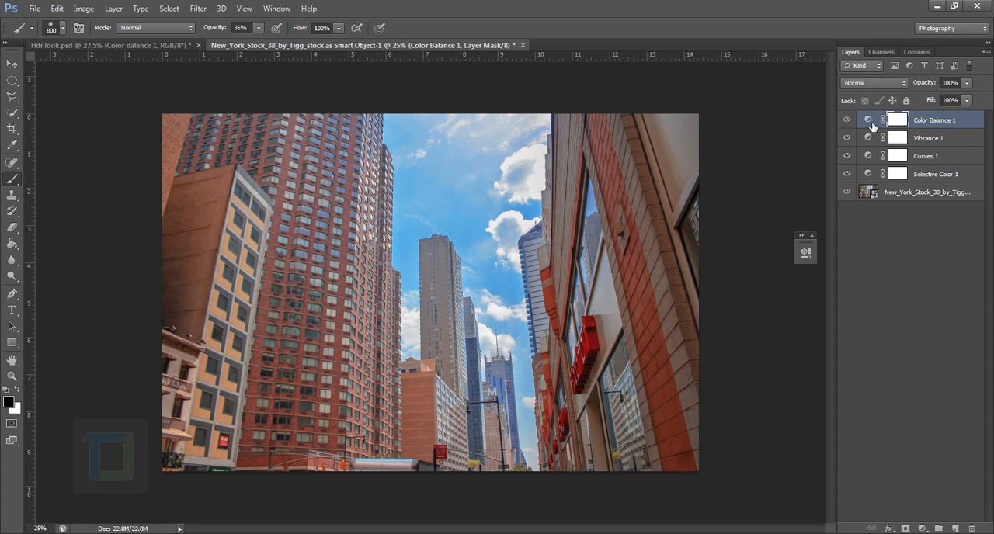
left_click(719, 272)
left_click(708, 307)
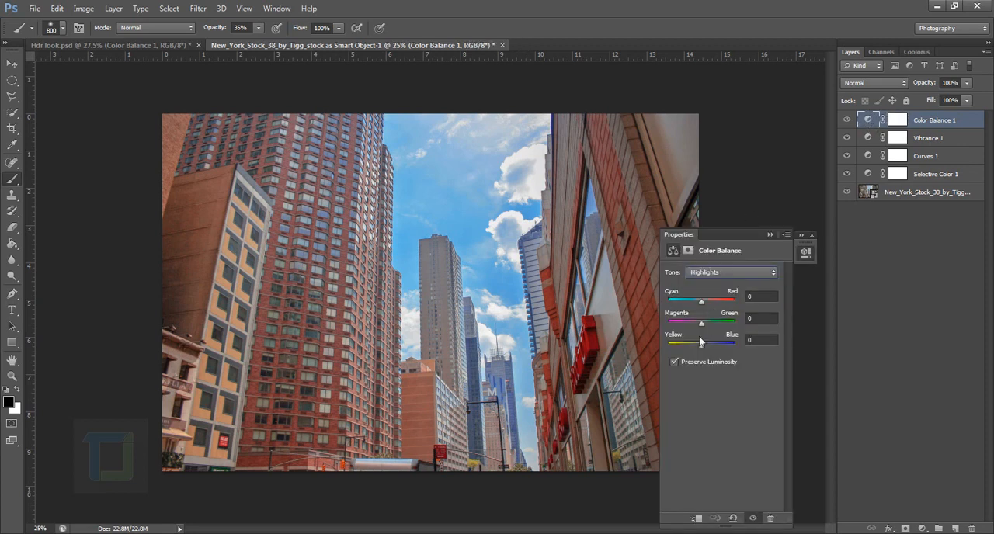
left_click_drag(694, 343, 696, 345)
Copy the unedited photo from Hdr look.psd onto a new layer beneath the New York smart object and compare before and after
left_click(868, 193)
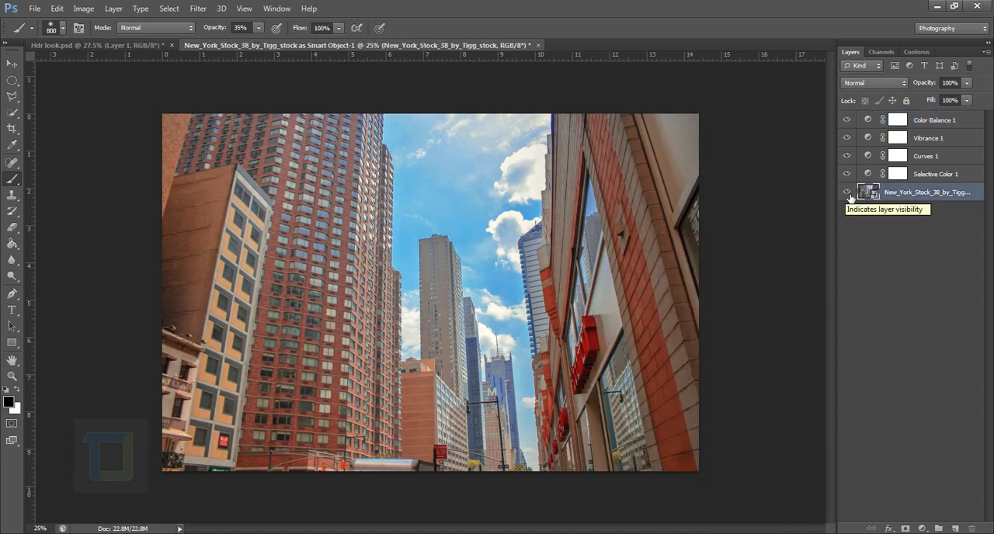
left_click(125, 46)
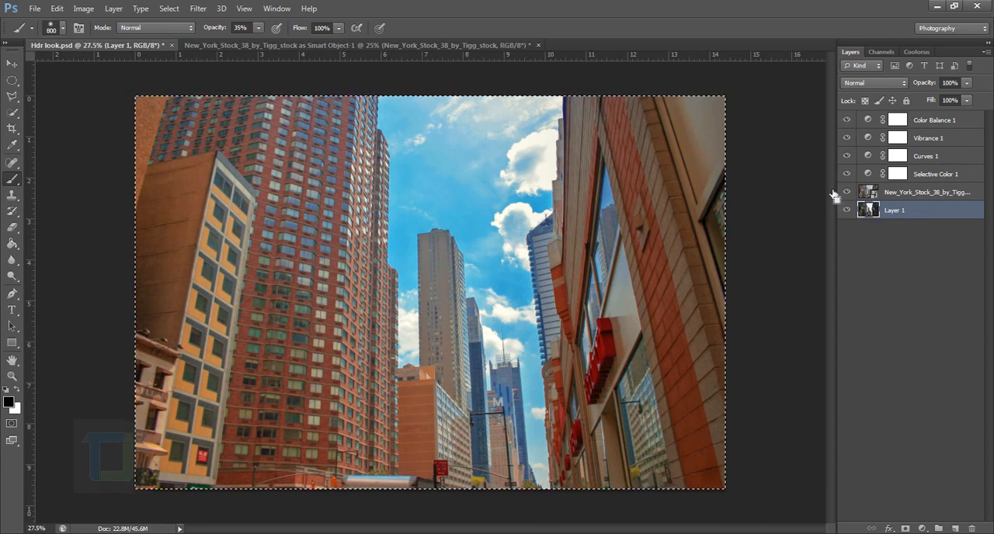
left_click(386, 47)
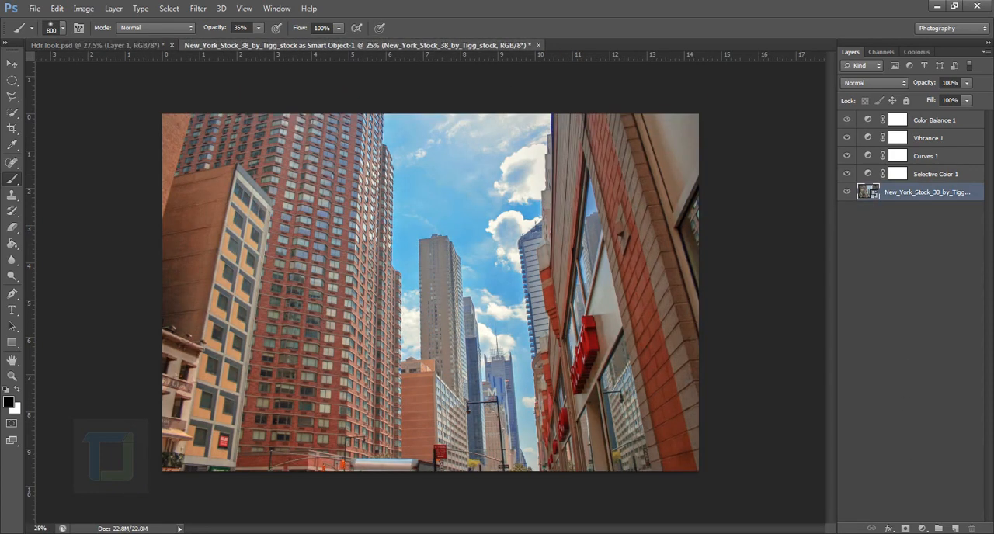
left_click(955, 529, "ctrl")
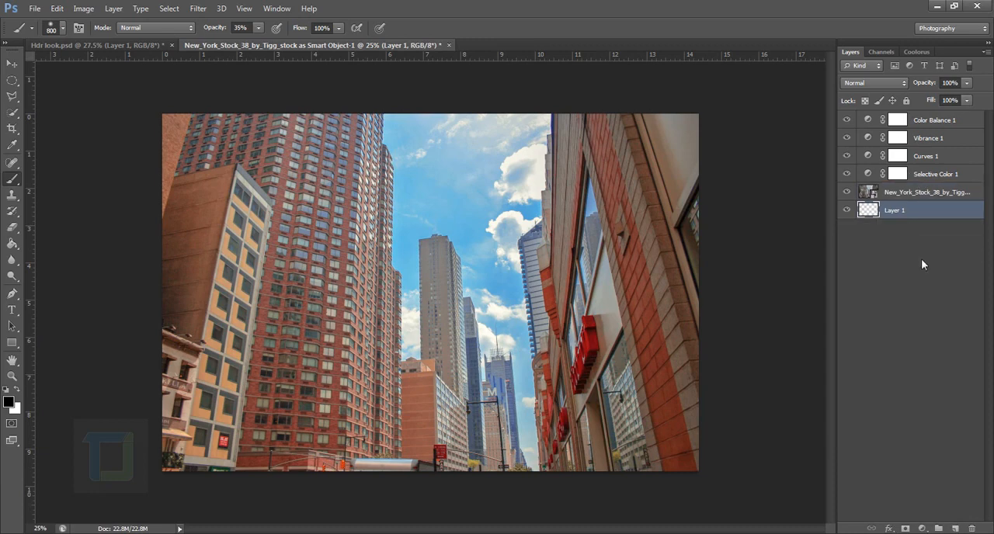
key("ctrl+alt+shift+e")
left_click(848, 211, "alt")
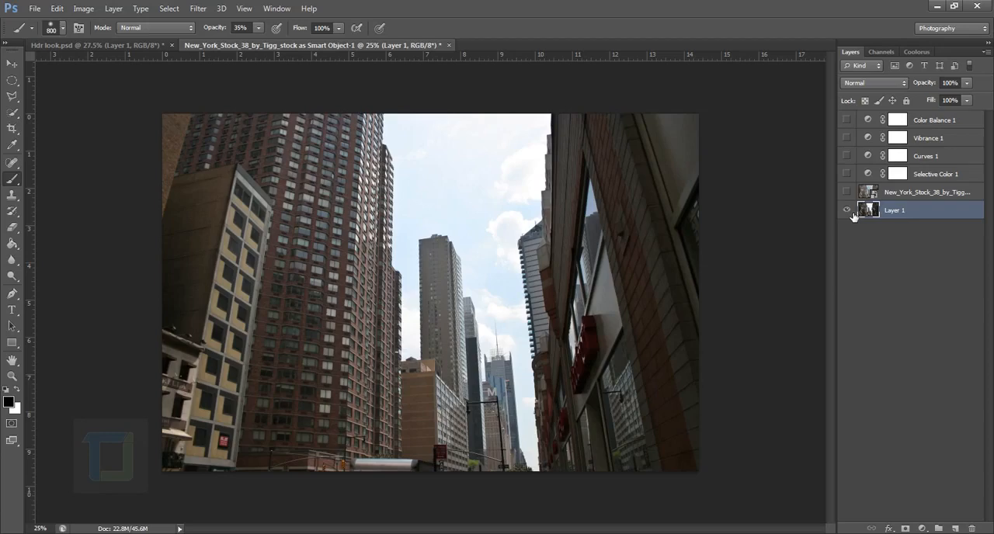
left_click(848, 212, "alt")
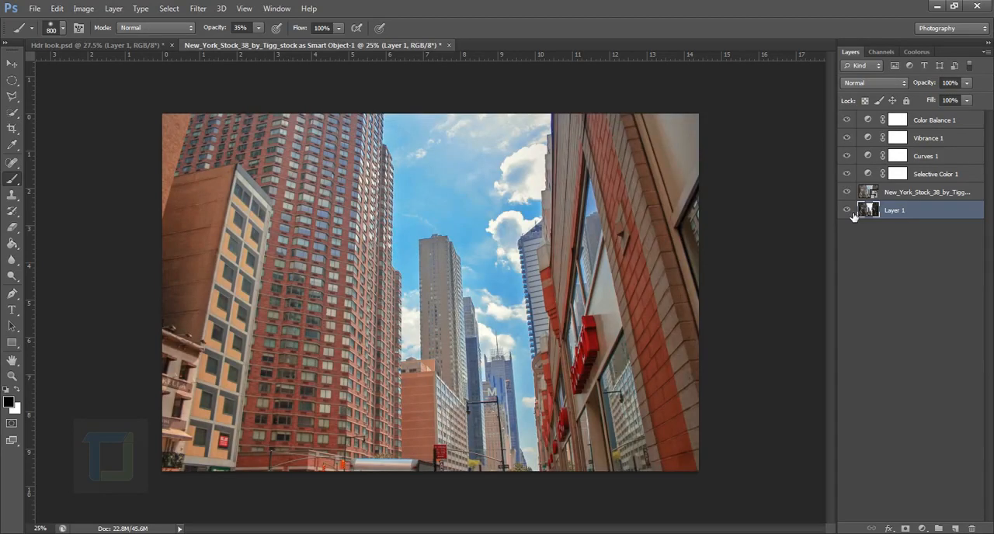